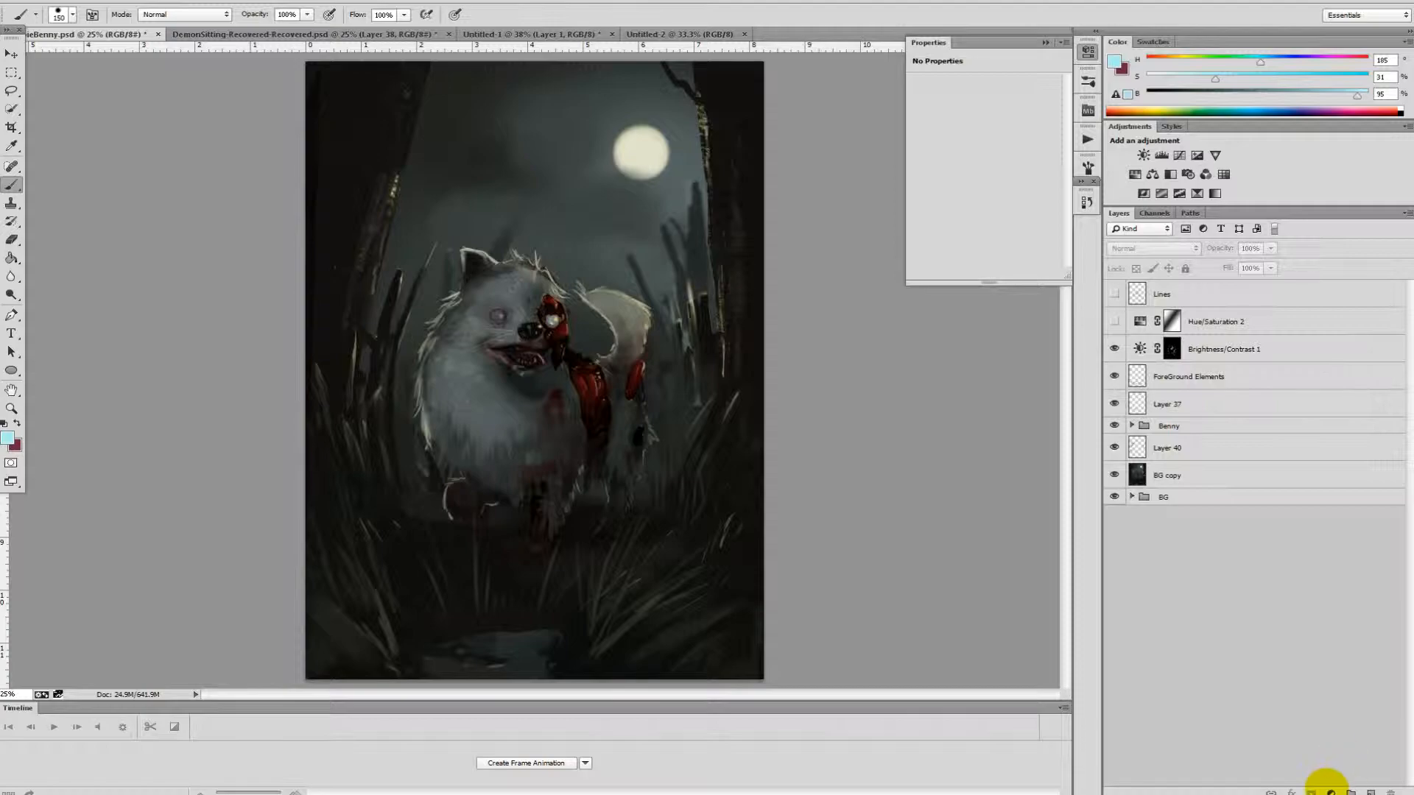
# Add a Brightness/Contrast adjustment layer above the Lines layer and set brightness to -122 and contrast to 100
pyautogui.click(1330, 792)
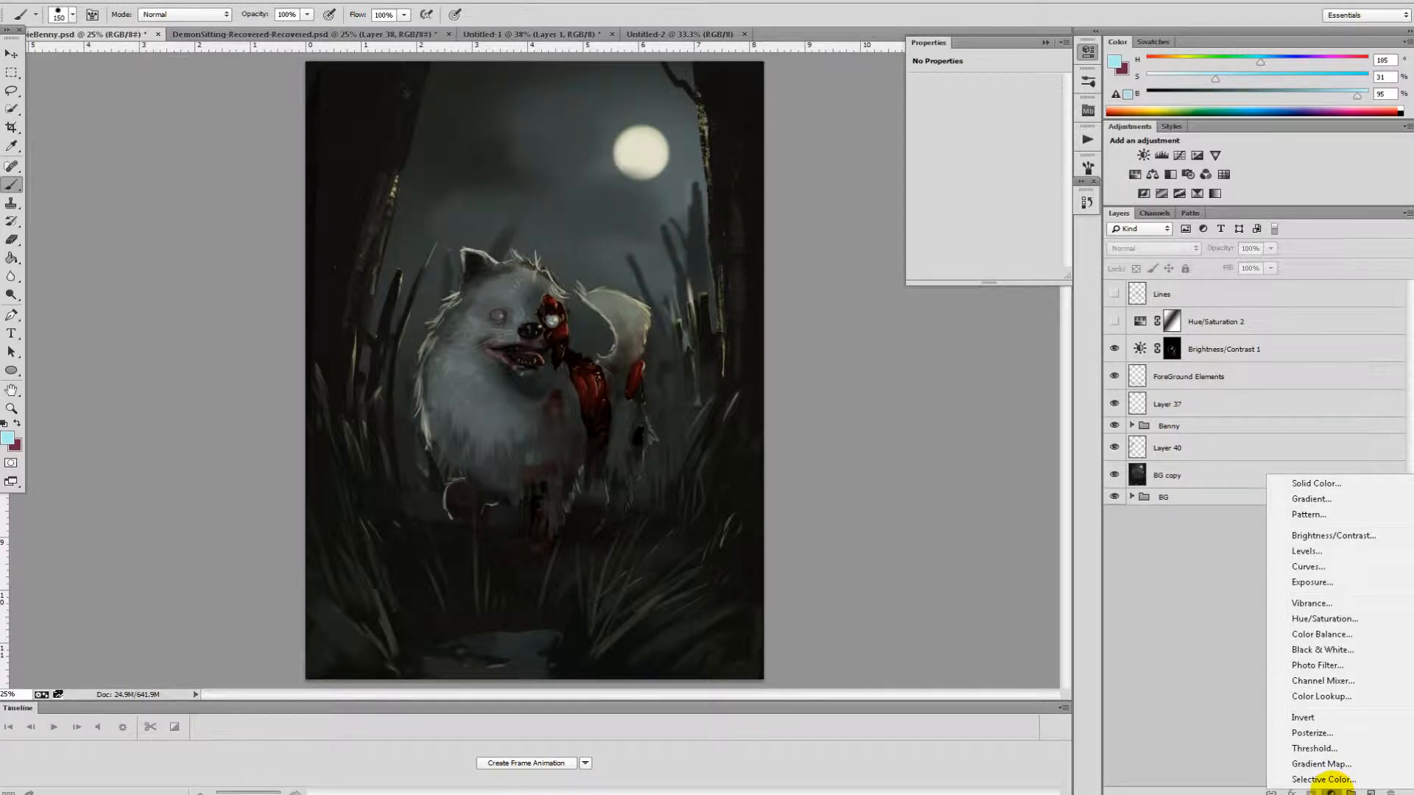
pyautogui.click(1331, 791)
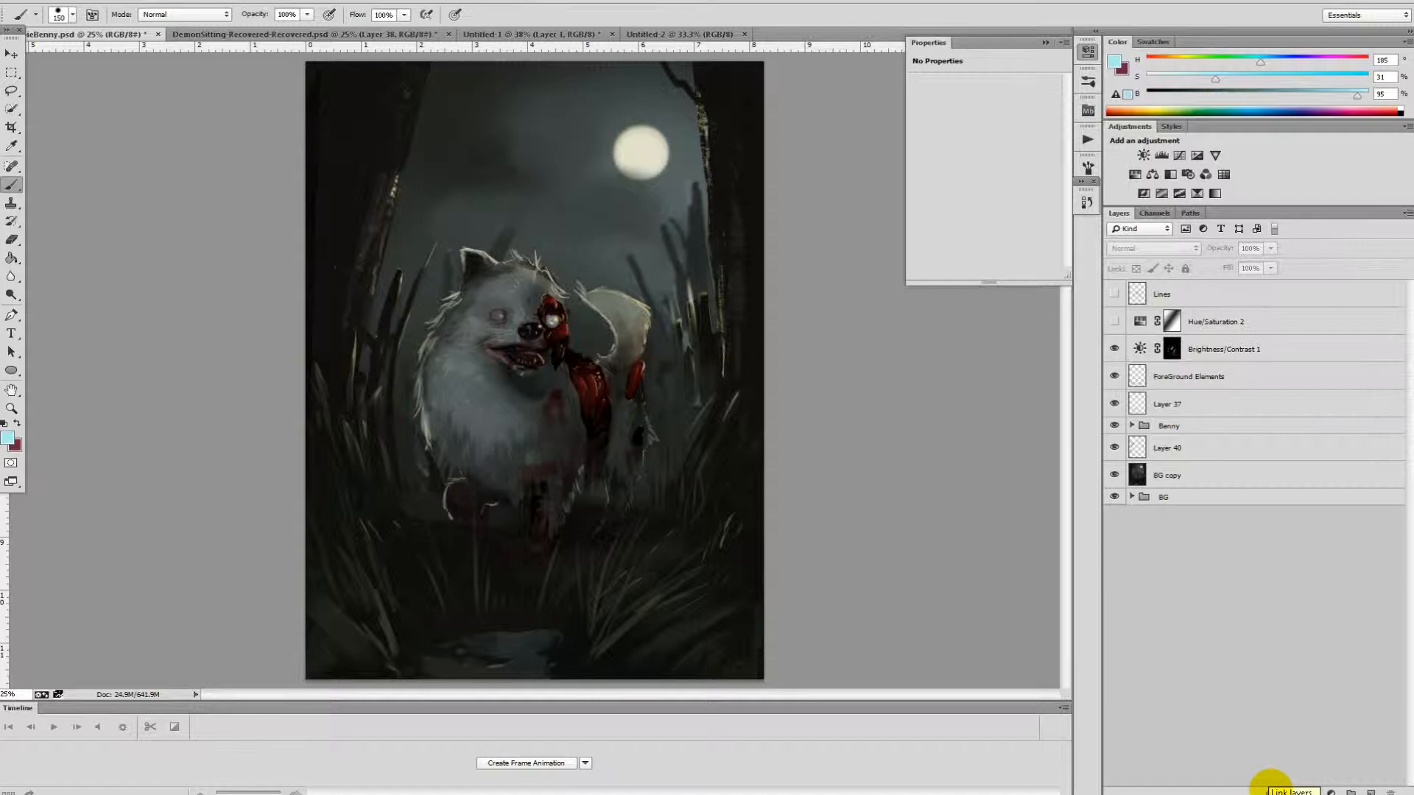
pyautogui.click(1331, 792)
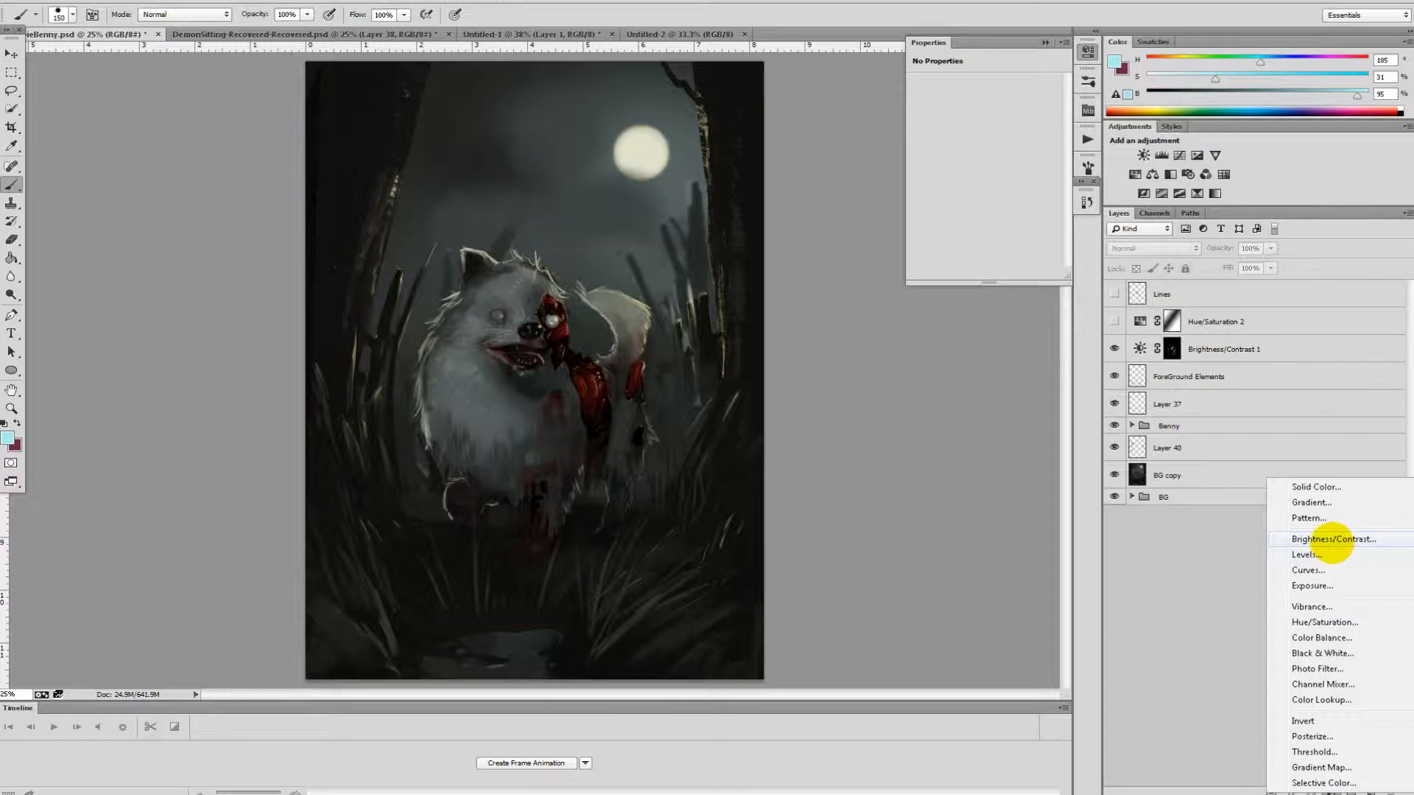
pyautogui.click(1333, 539)
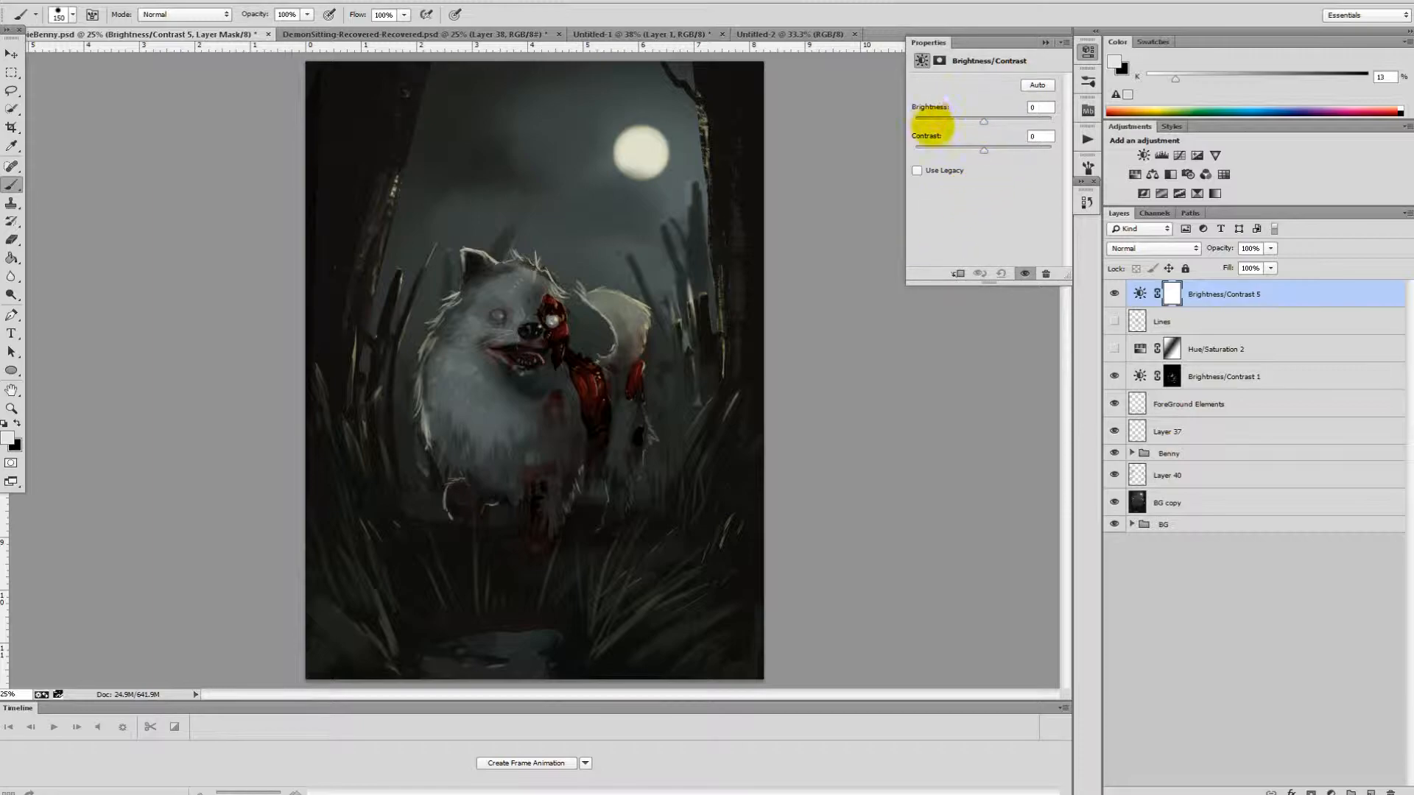
pyautogui.moveTo(984, 150)
pyautogui.mouseDown()
pyautogui.moveTo(1010, 150)
pyautogui.moveTo(984, 150)
pyautogui.mouseUp()
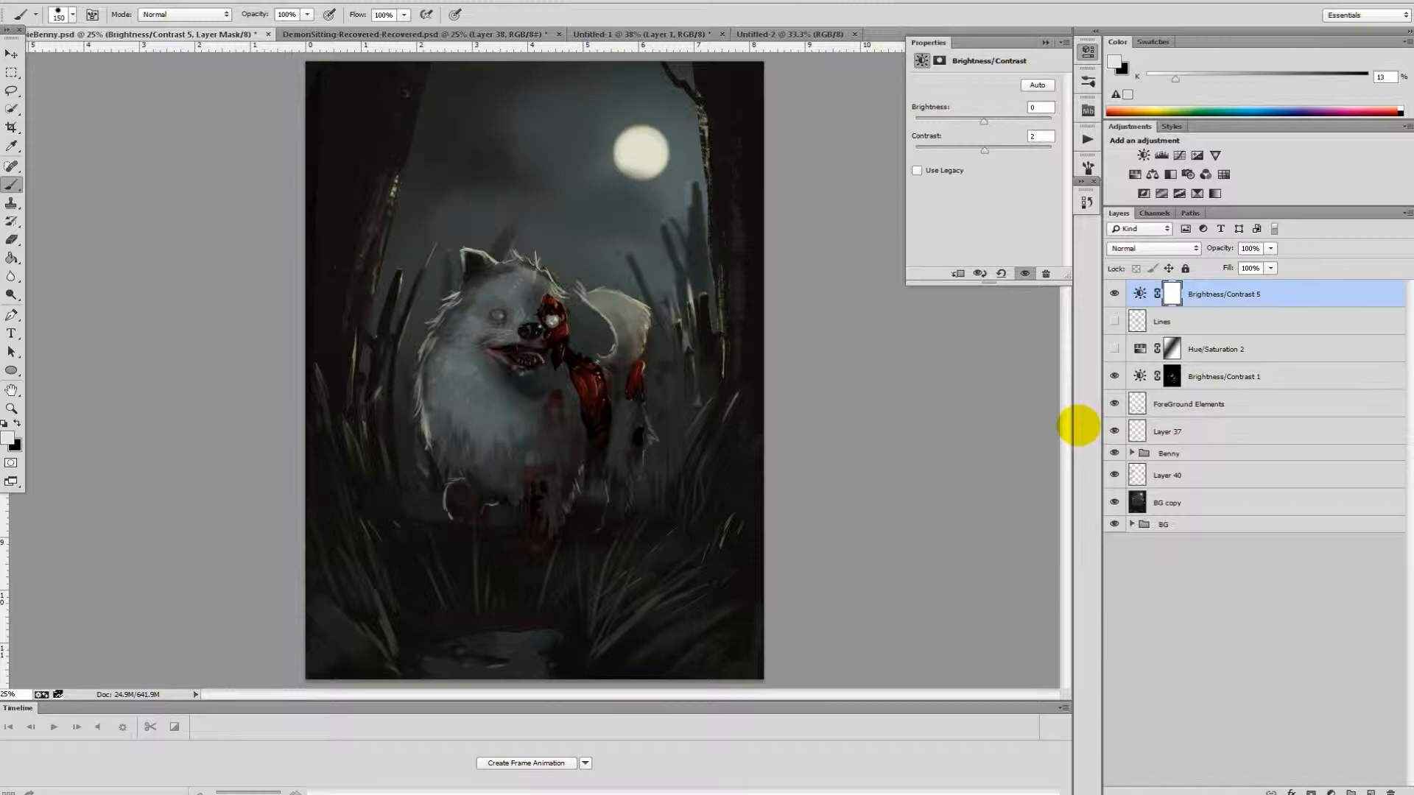
pyautogui.moveTo(984, 120); pyautogui.dragTo(1064, 149)
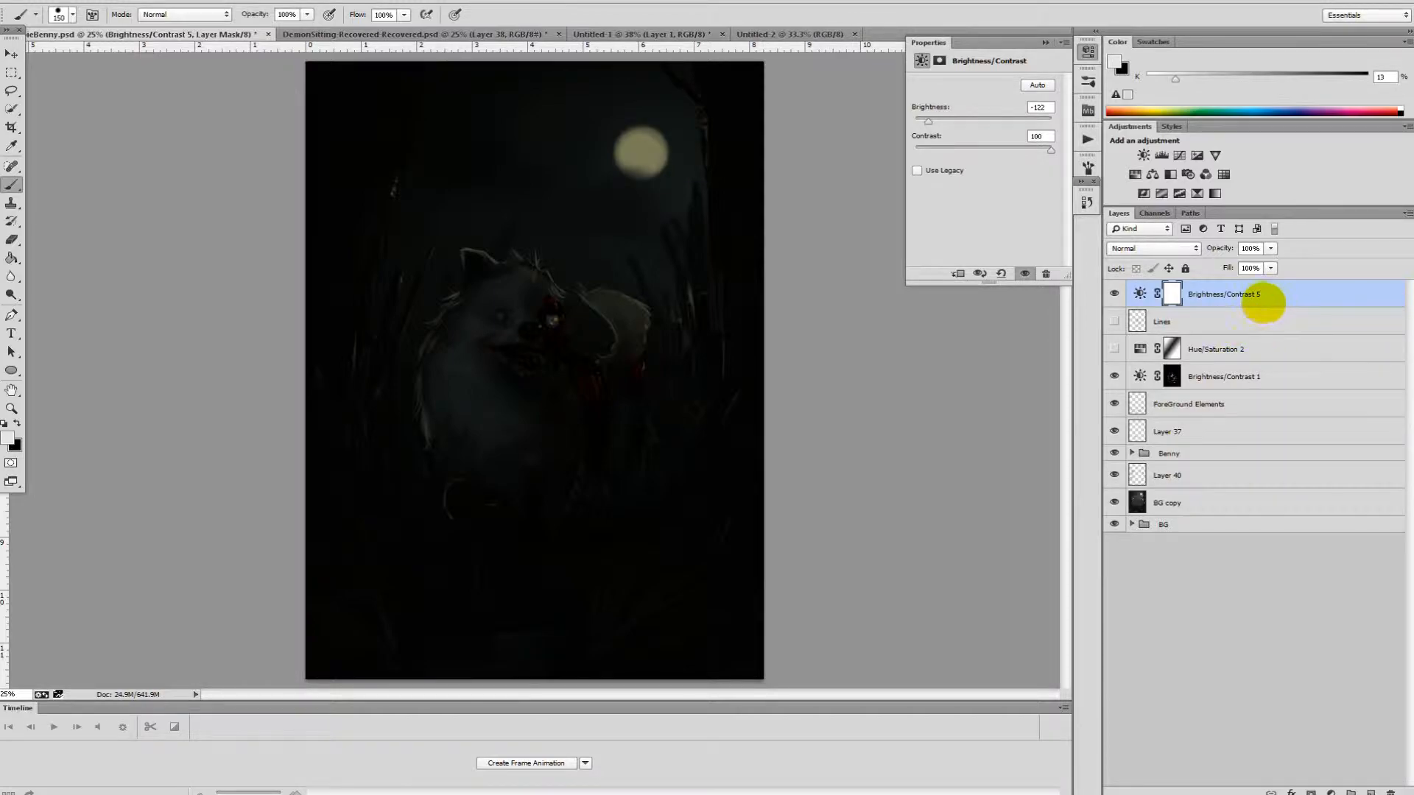
# Delete the Brightness/Contrast 5 adjustment layer and undo the deletion
pyautogui.moveTo(1288, 294); pyautogui.dragTo(1390, 790)
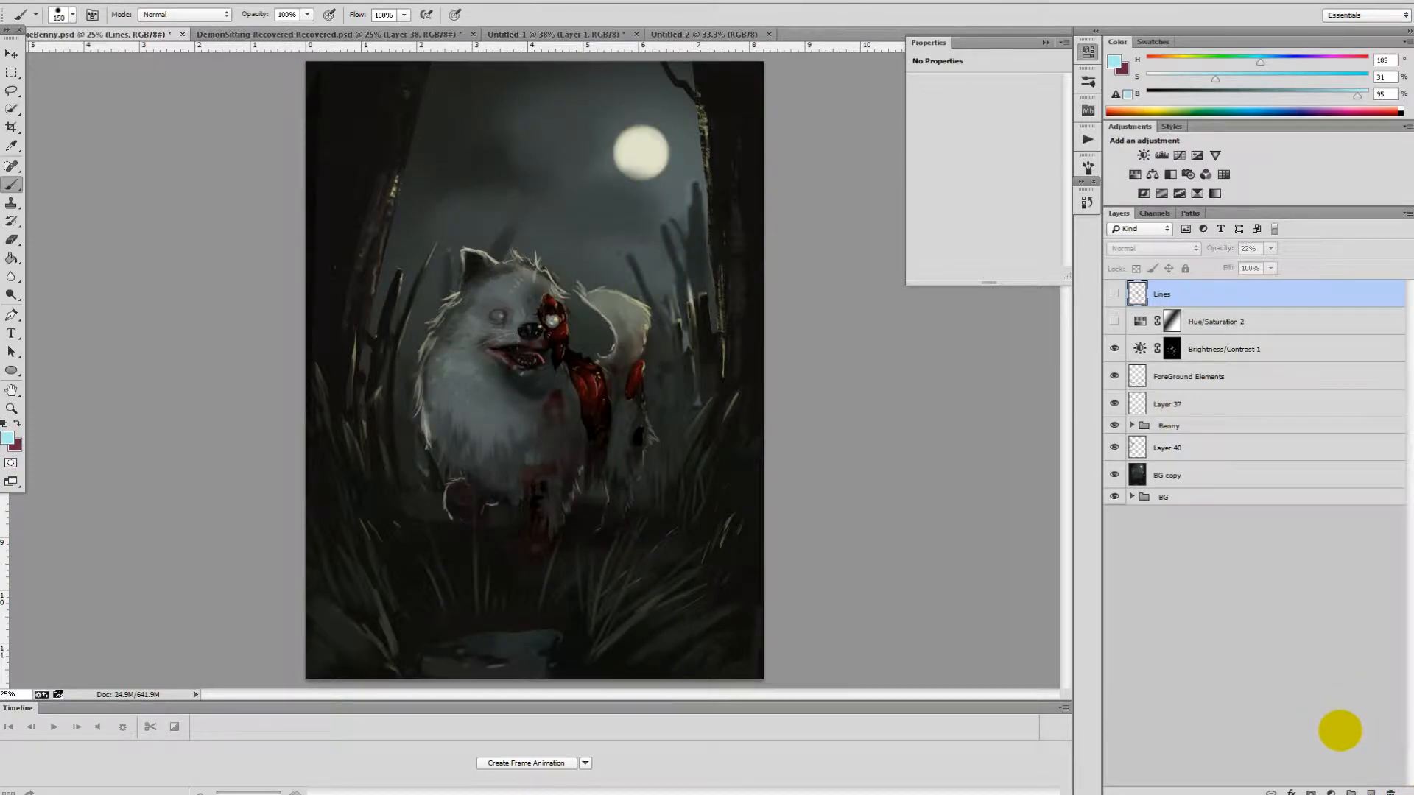
pyautogui.click(1341, 733)
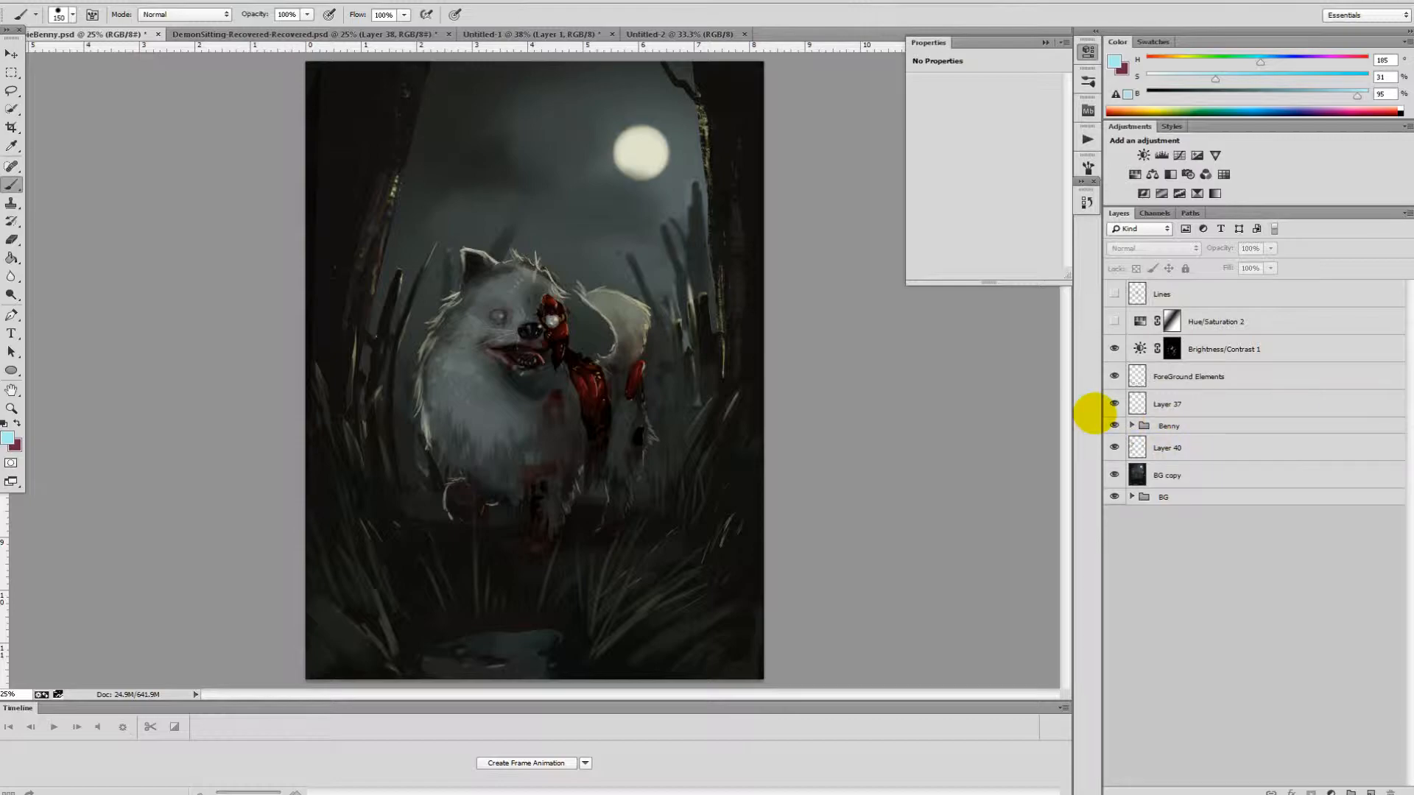
pyautogui.hotkey('ctrl', 'z')
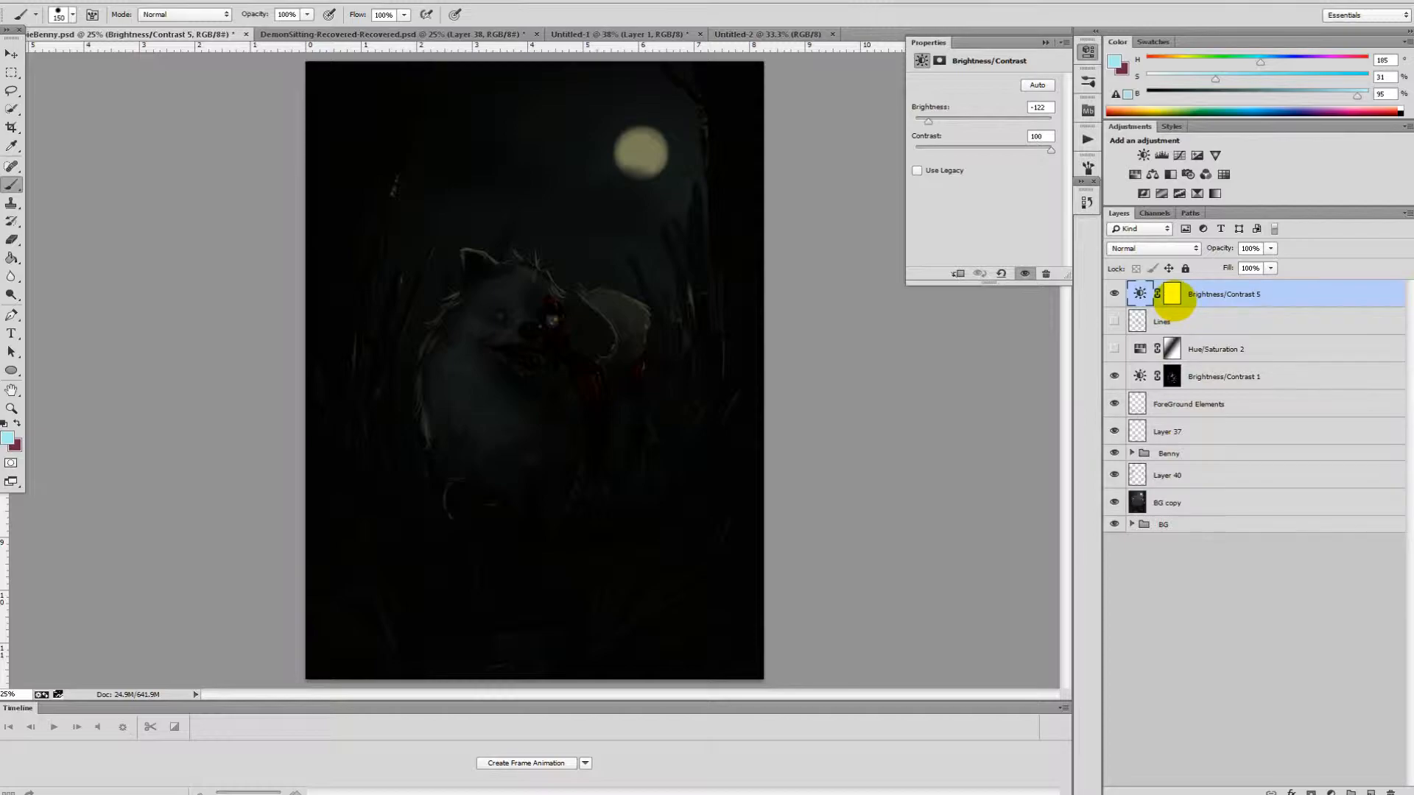
# Target the layer mask of Brightness/Contrast 5 with the Brush tool and set the brush flow to 53%
pyautogui.click(1171, 295)
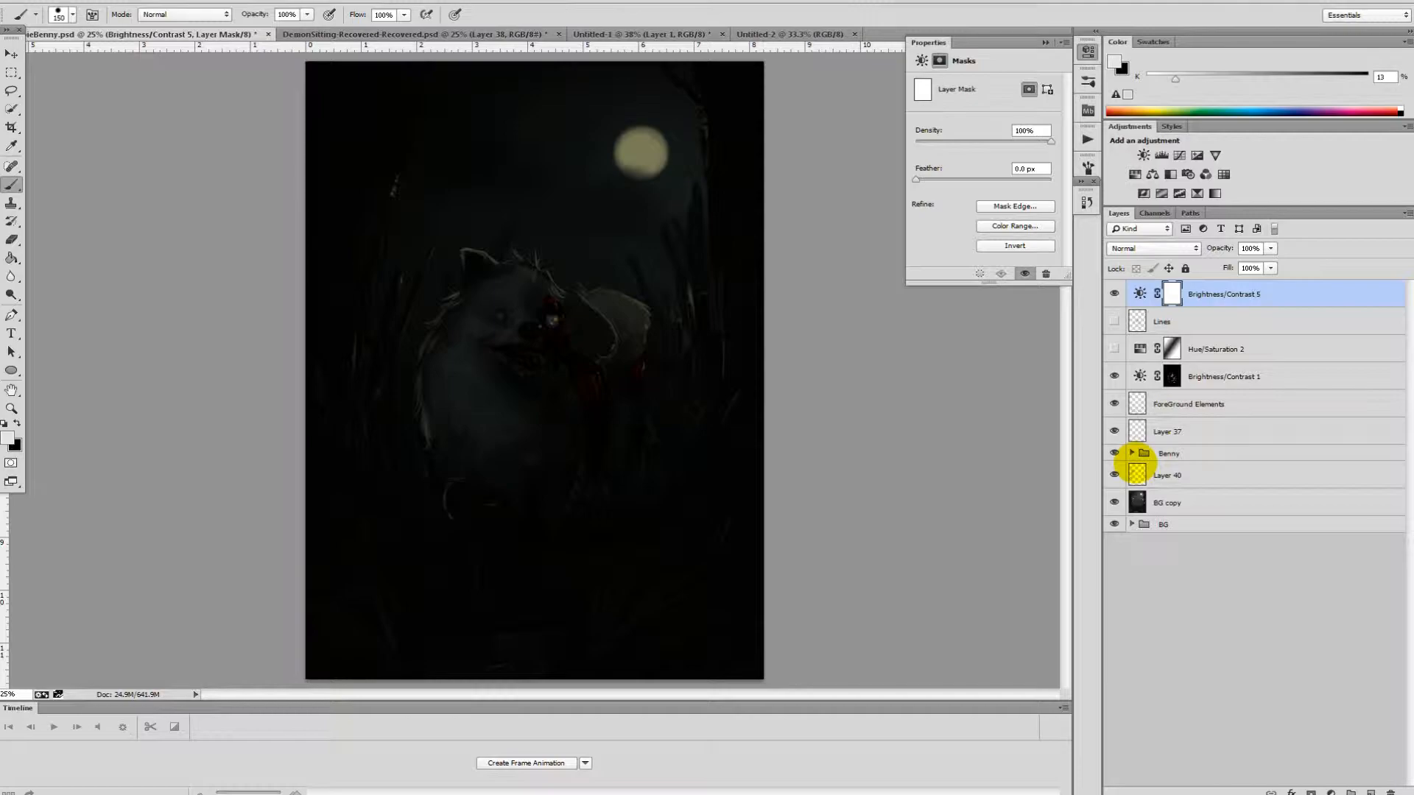
pyautogui.rightClick(11, 184)
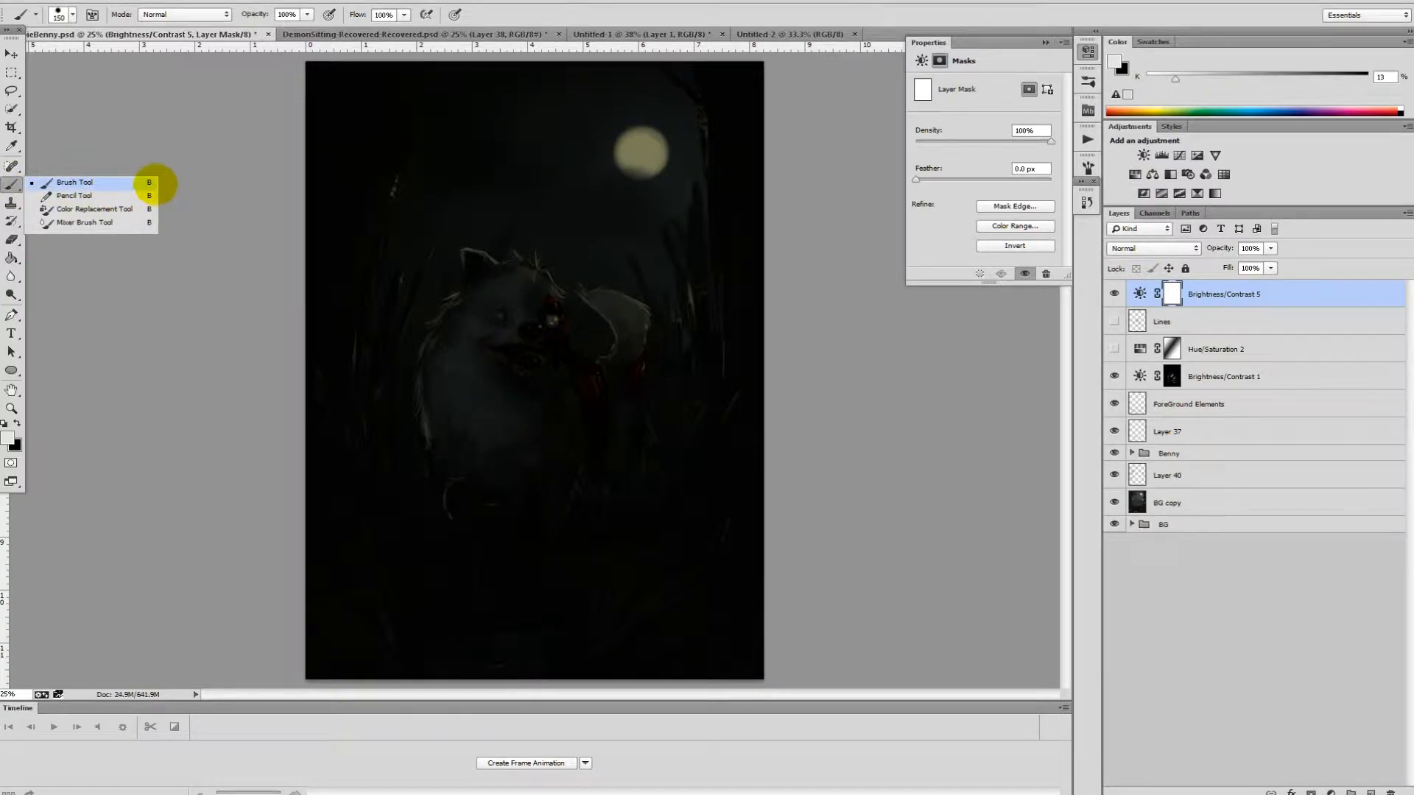
pyautogui.click(114, 183)
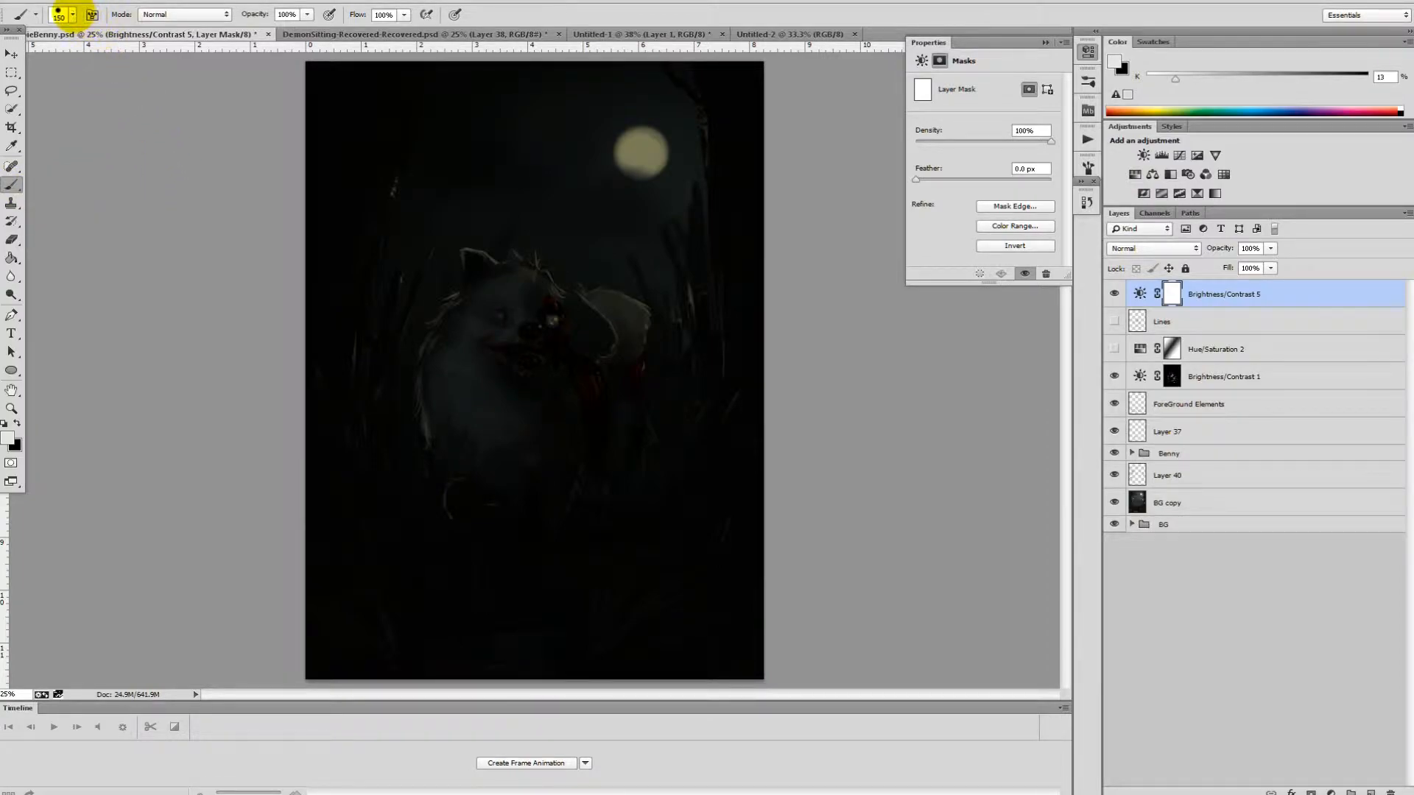
pyautogui.click(71, 14)
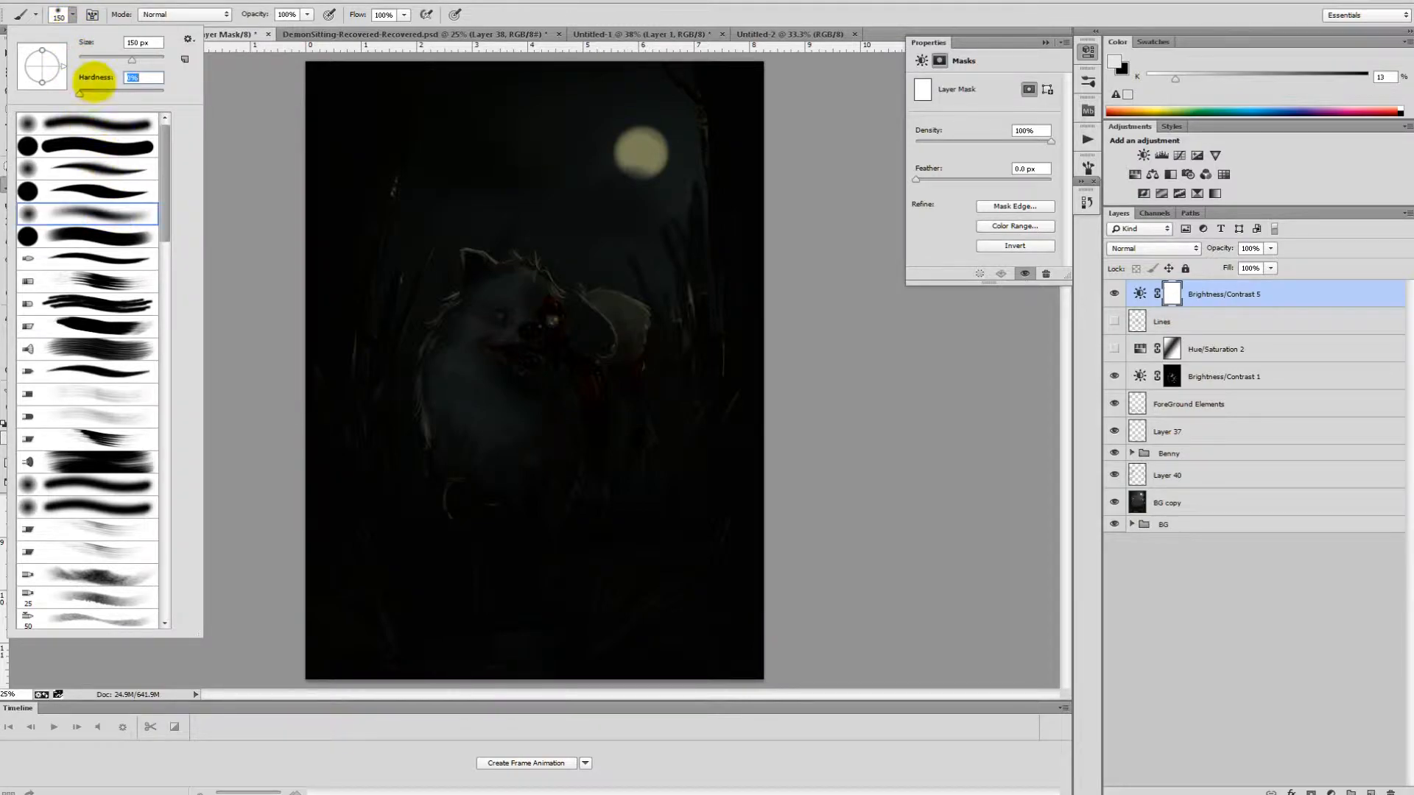
pyautogui.click(76, 14)
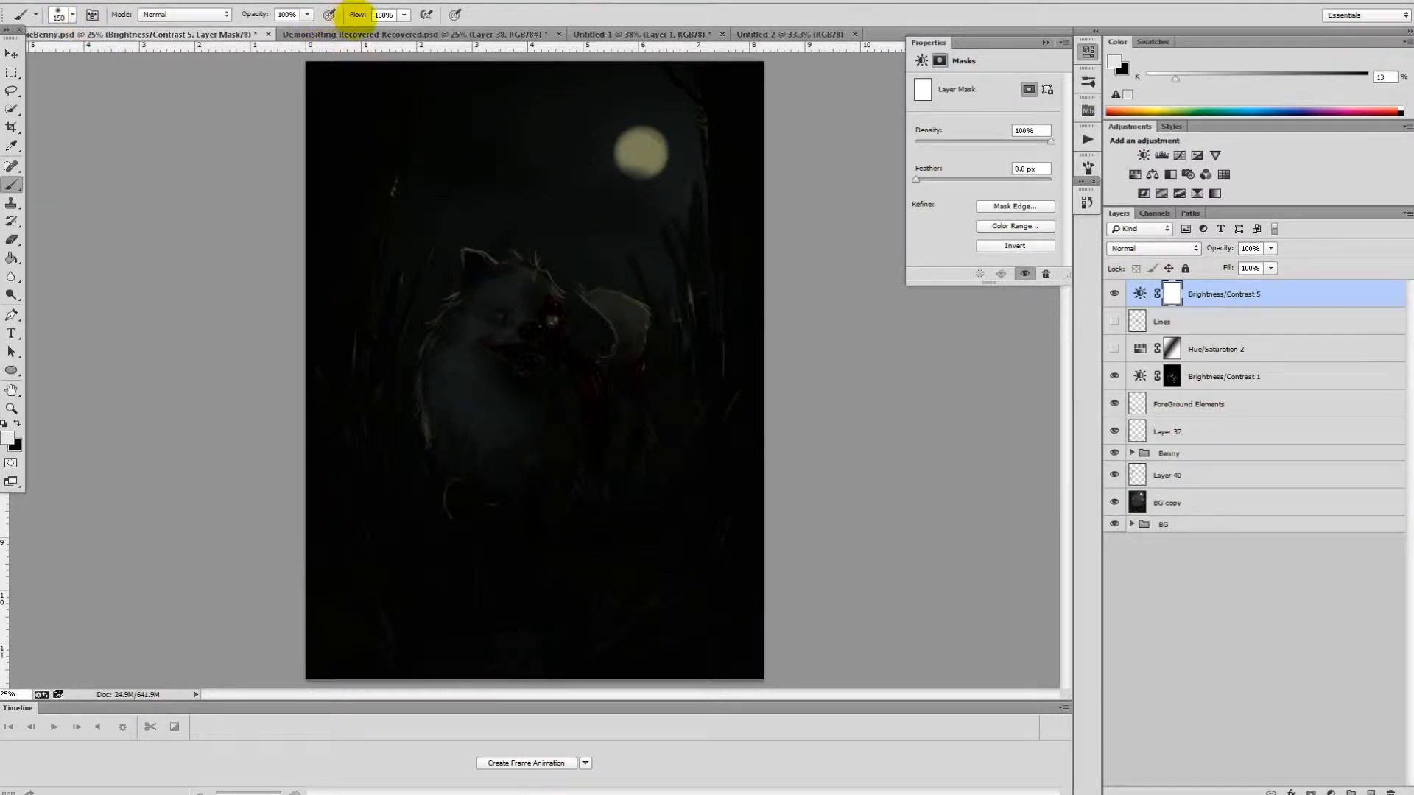
pyautogui.click(403, 15)
pyautogui.click(369, 31)
pyautogui.click(390, 15)
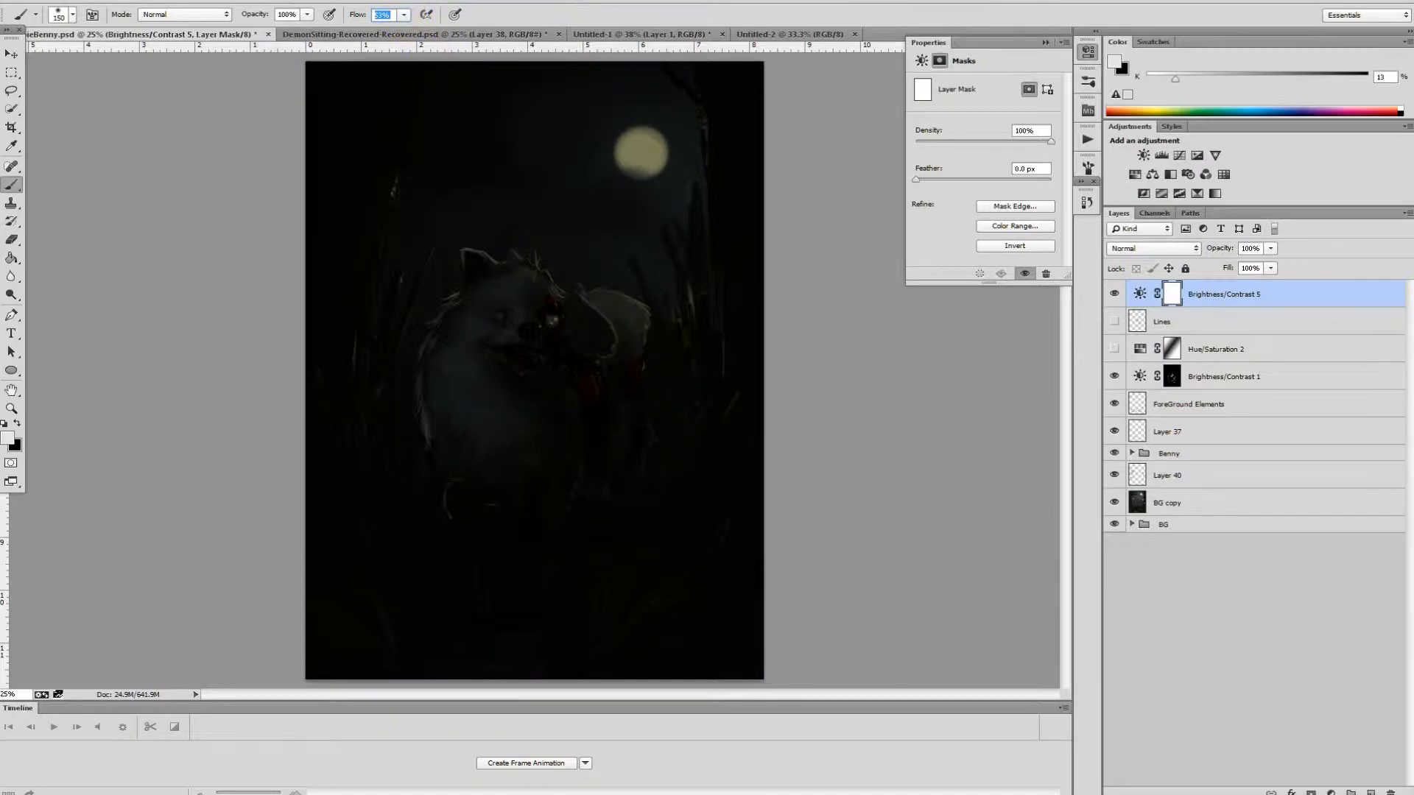
pyautogui.press('Return')
# Enlarge the soft brush to 900 px and make black the painting colour
pyautogui.press(']')
pyautogui.press(']')
pyautogui.press(']')
pyautogui.press(']')
pyautogui.press(']')
pyautogui.press(']')
pyautogui.press(']')
pyautogui.press(']')
pyautogui.press(']')
pyautogui.press(']')
pyautogui.press(']')
pyautogui.press('[')
pyautogui.press('x')
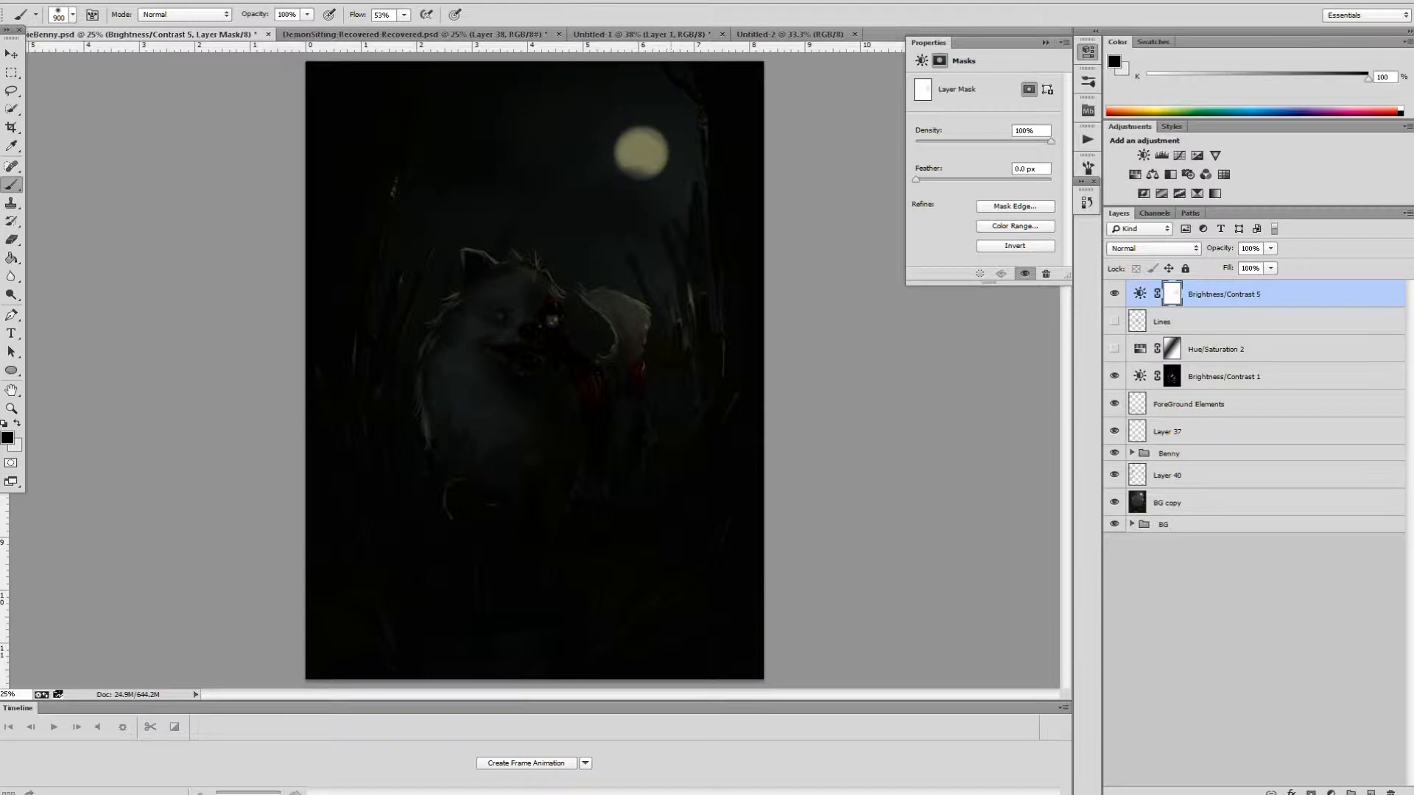
# Paint black on the adjustment's mask over the dog, moon, sky and surrounding trees and grass to remove the darkening there
pyautogui.click(656, 318)
pyautogui.click(646, 315)
pyautogui.click(621, 289)
pyautogui.click(594, 285)
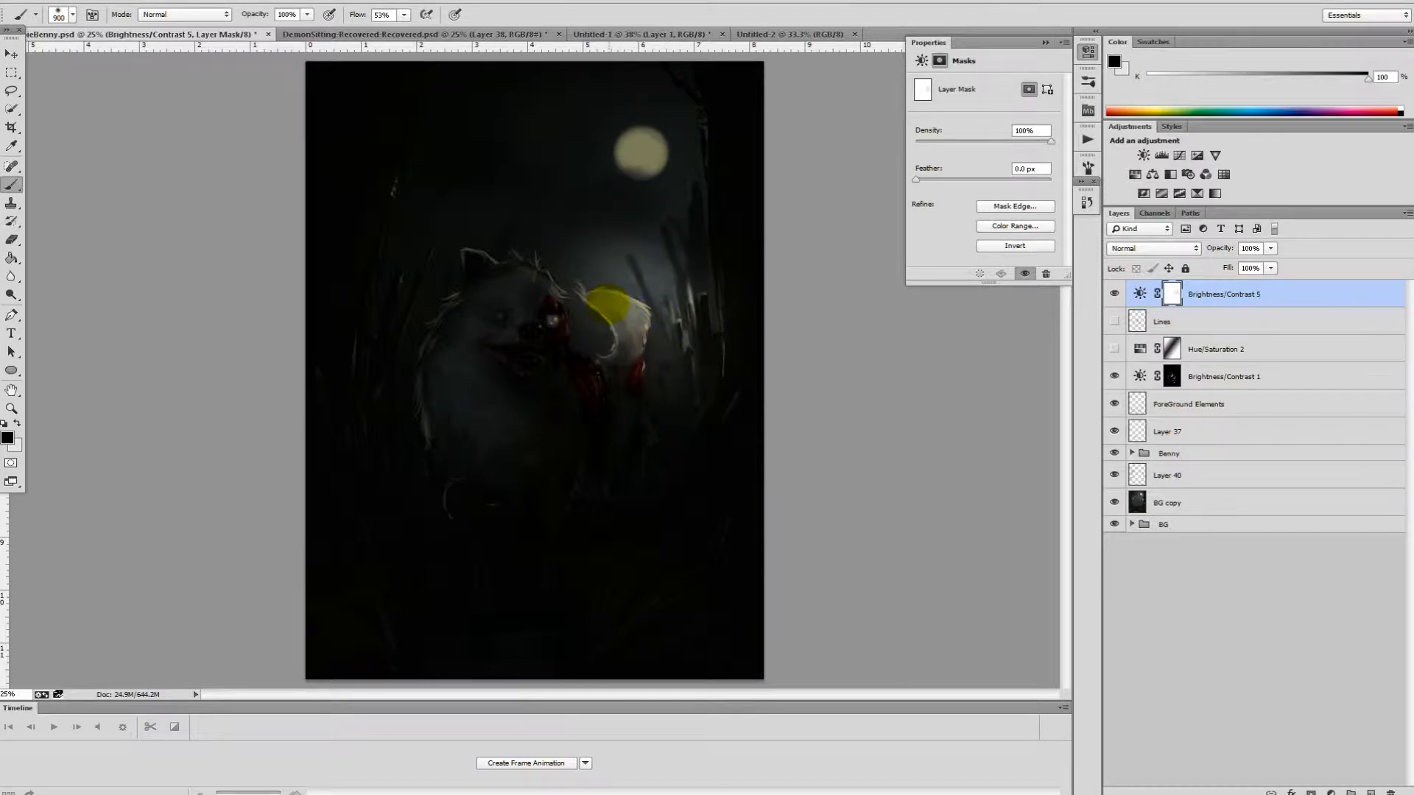
pyautogui.click(583, 296)
pyautogui.click(552, 277)
pyautogui.click(512, 250)
pyautogui.click(479, 234)
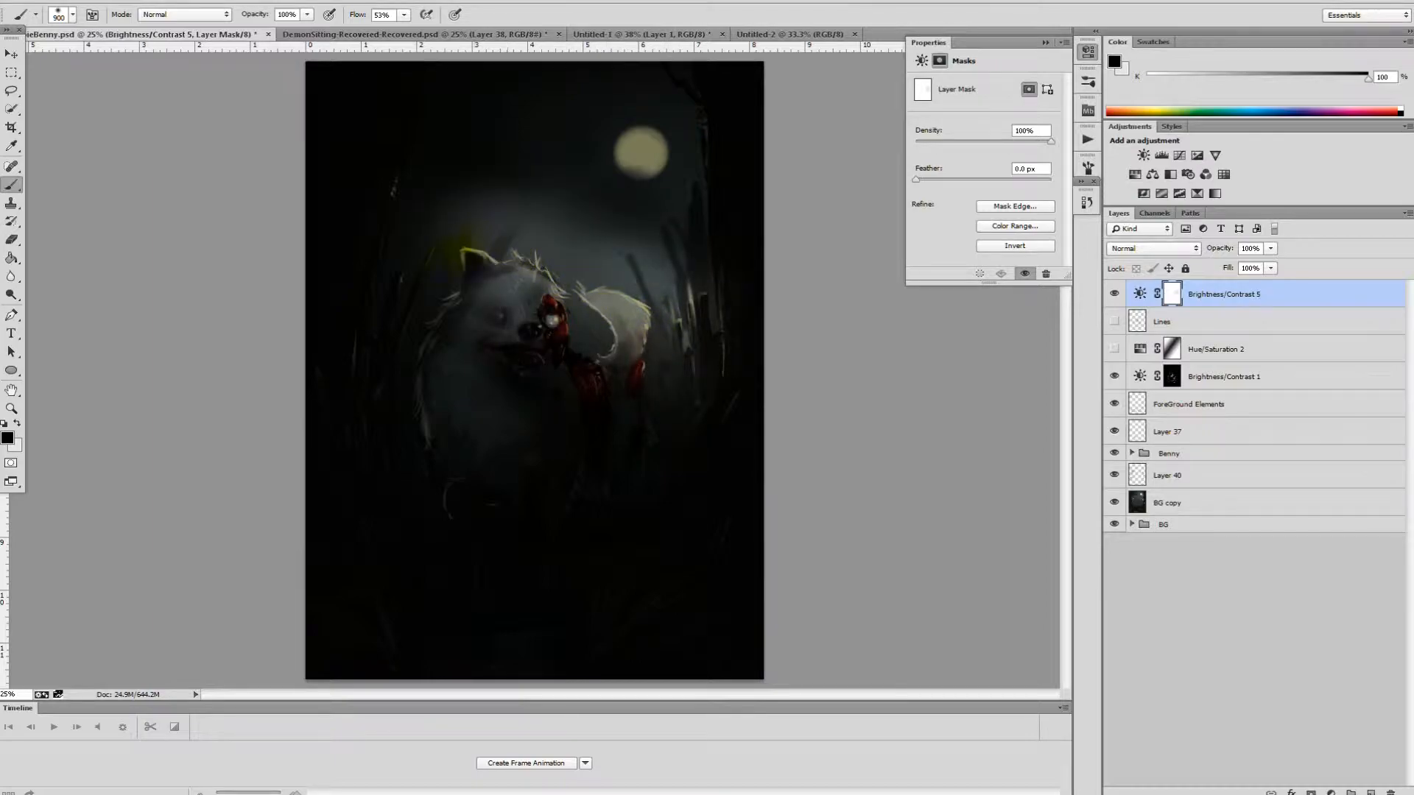
pyautogui.click(441, 249)
pyautogui.click(431, 283)
pyautogui.moveTo(413, 332)
pyautogui.mouseDown()
pyautogui.moveTo(402, 394)
pyautogui.moveTo(391, 302)
pyautogui.moveTo(508, 227)
pyautogui.moveTo(567, 218)
pyautogui.mouseUp()
pyautogui.moveTo(634, 156)
pyautogui.mouseDown()
pyautogui.moveTo(648, 118)
pyautogui.moveTo(604, 190)
pyautogui.moveTo(608, 164)
pyautogui.moveTo(446, 215)
pyautogui.mouseUp()
pyautogui.moveTo(574, 224)
pyautogui.mouseDown()
pyautogui.moveTo(652, 287)
pyautogui.moveTo(655, 427)
pyautogui.moveTo(574, 457)
pyautogui.moveTo(416, 442)
pyautogui.mouseUp()
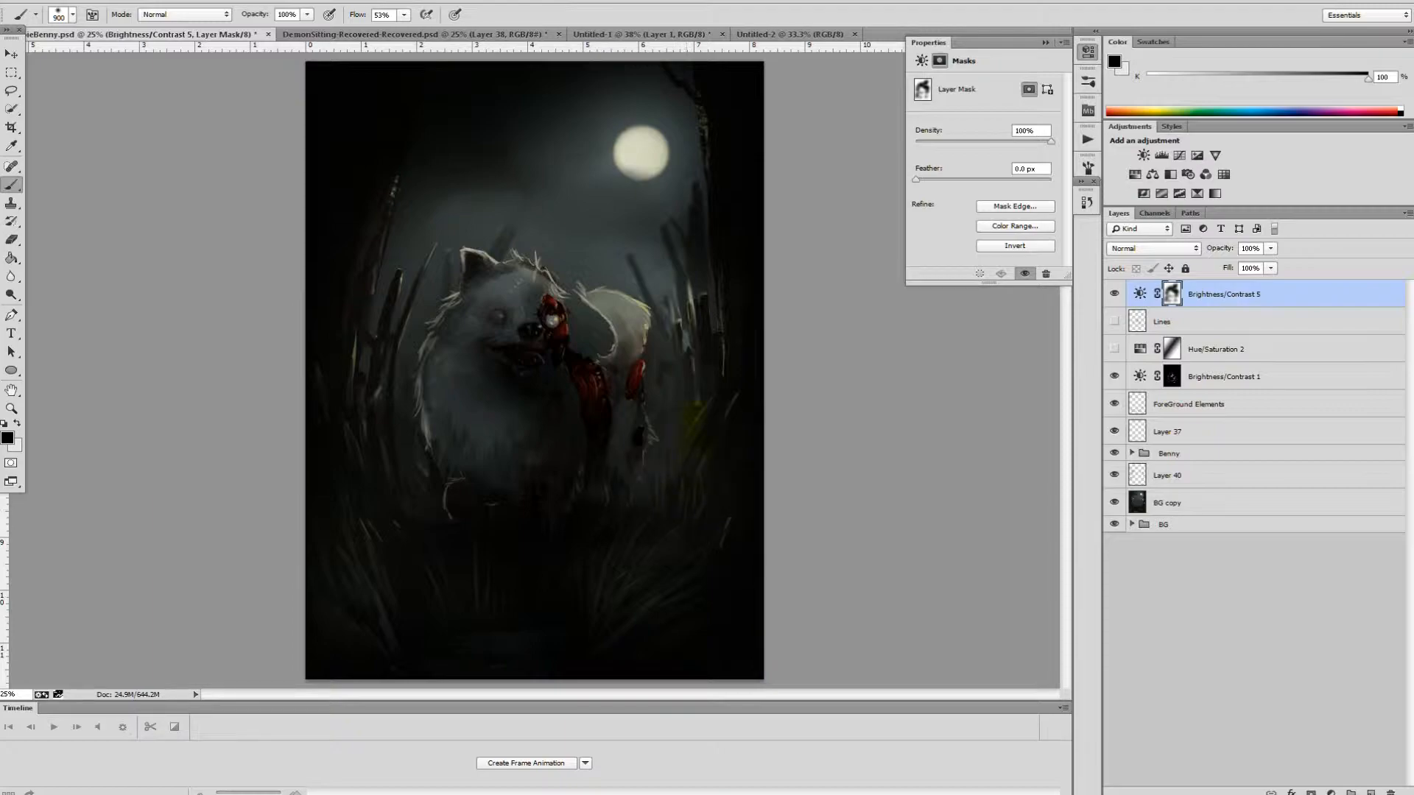
pyautogui.moveTo(703, 315)
pyautogui.mouseDown()
pyautogui.moveTo(663, 151)
pyautogui.moveTo(531, 164)
pyautogui.moveTo(461, 125)
pyautogui.moveTo(394, 193)
pyautogui.mouseUp()
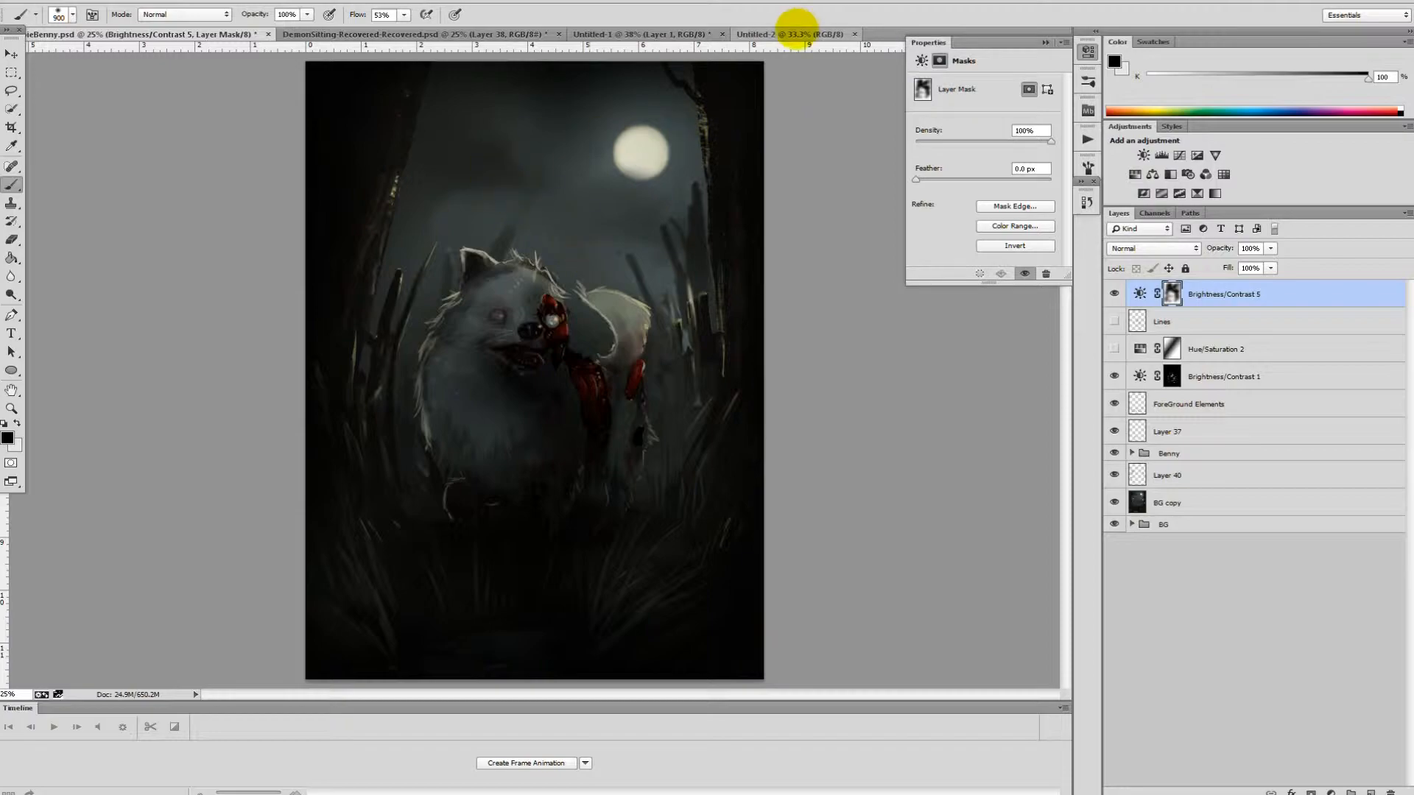
# Switch to the Untitled-2 document and draw a closed six-point straight-sided path with the Pen tool around the canvas centre
pyautogui.click(810, 35)
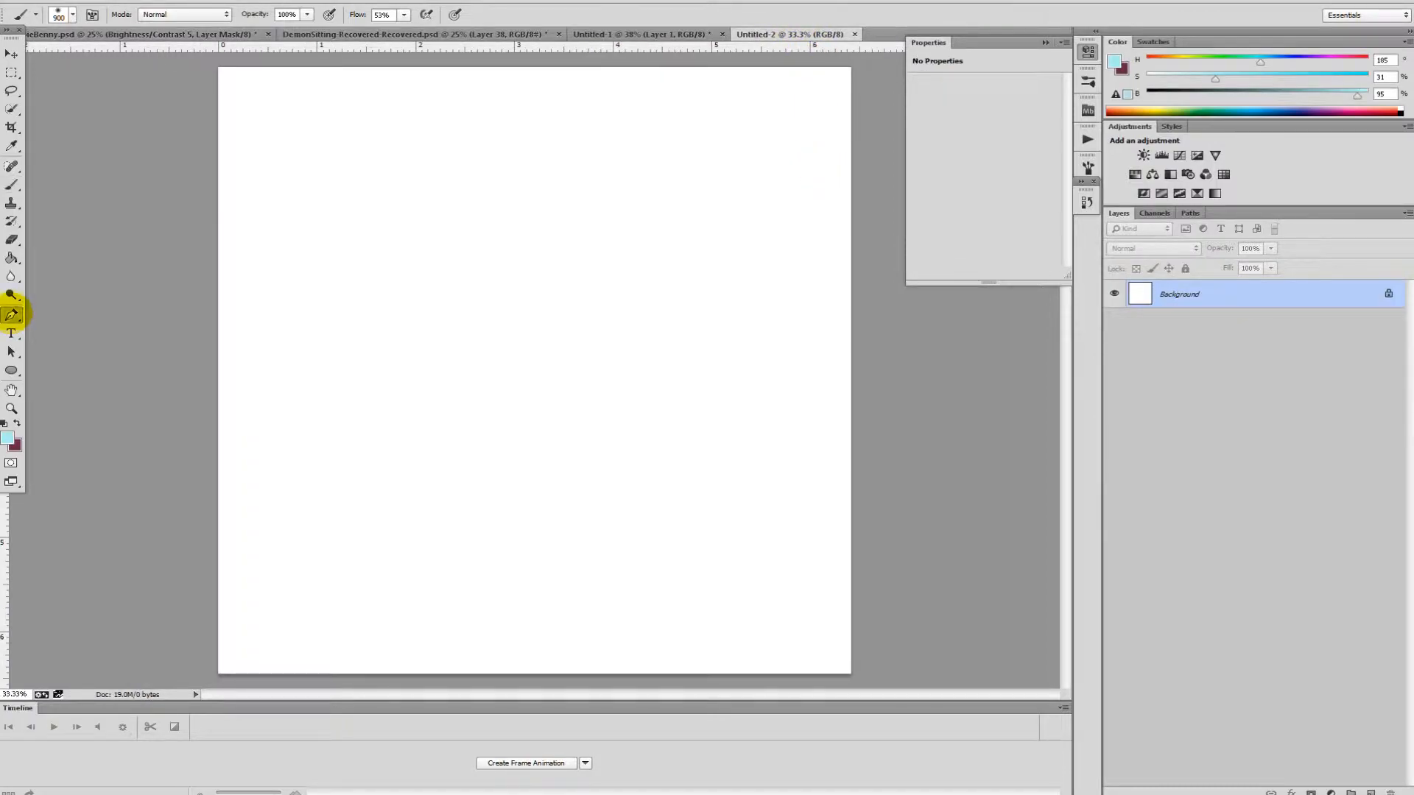
pyautogui.click(11, 316)
pyautogui.click(478, 286)
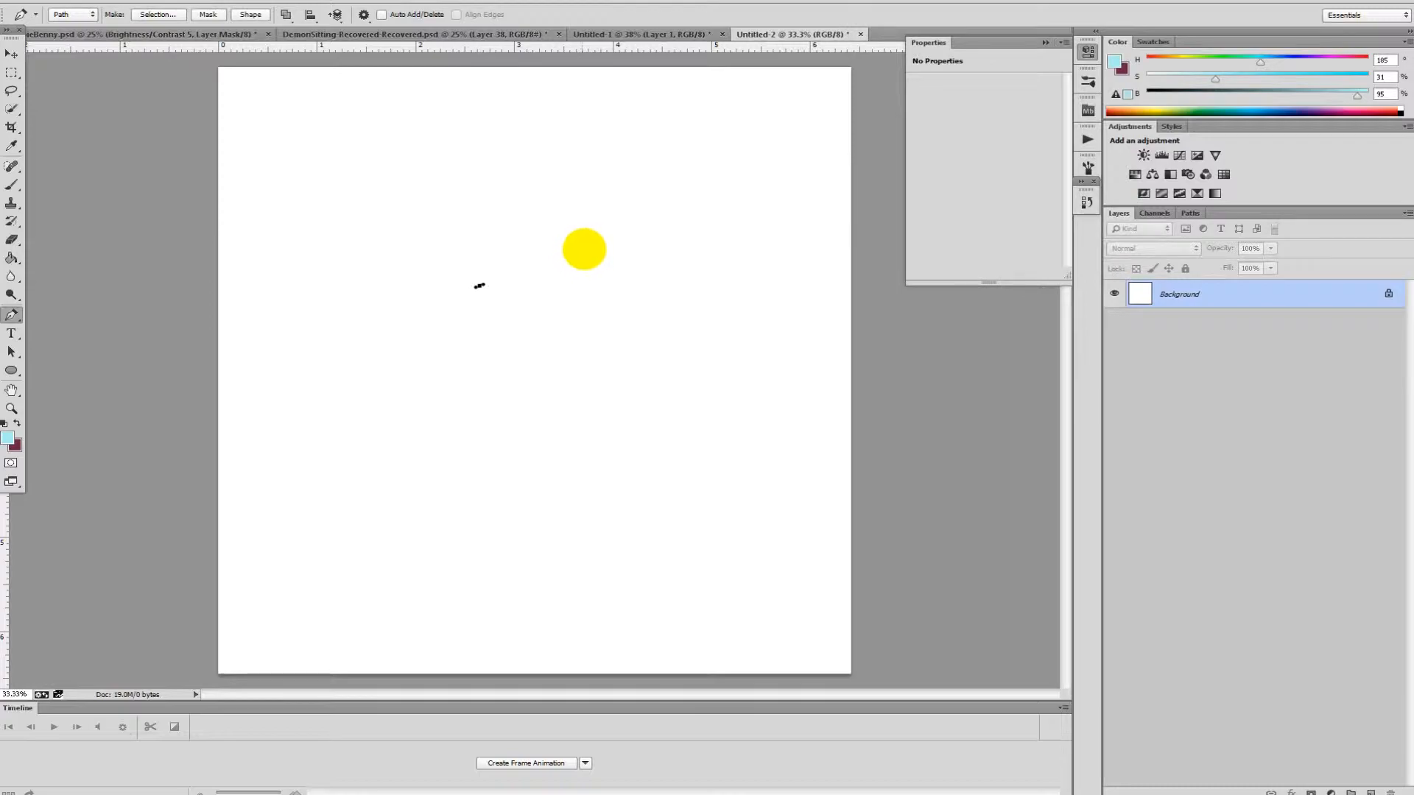
pyautogui.click(582, 242)
pyautogui.click(722, 268)
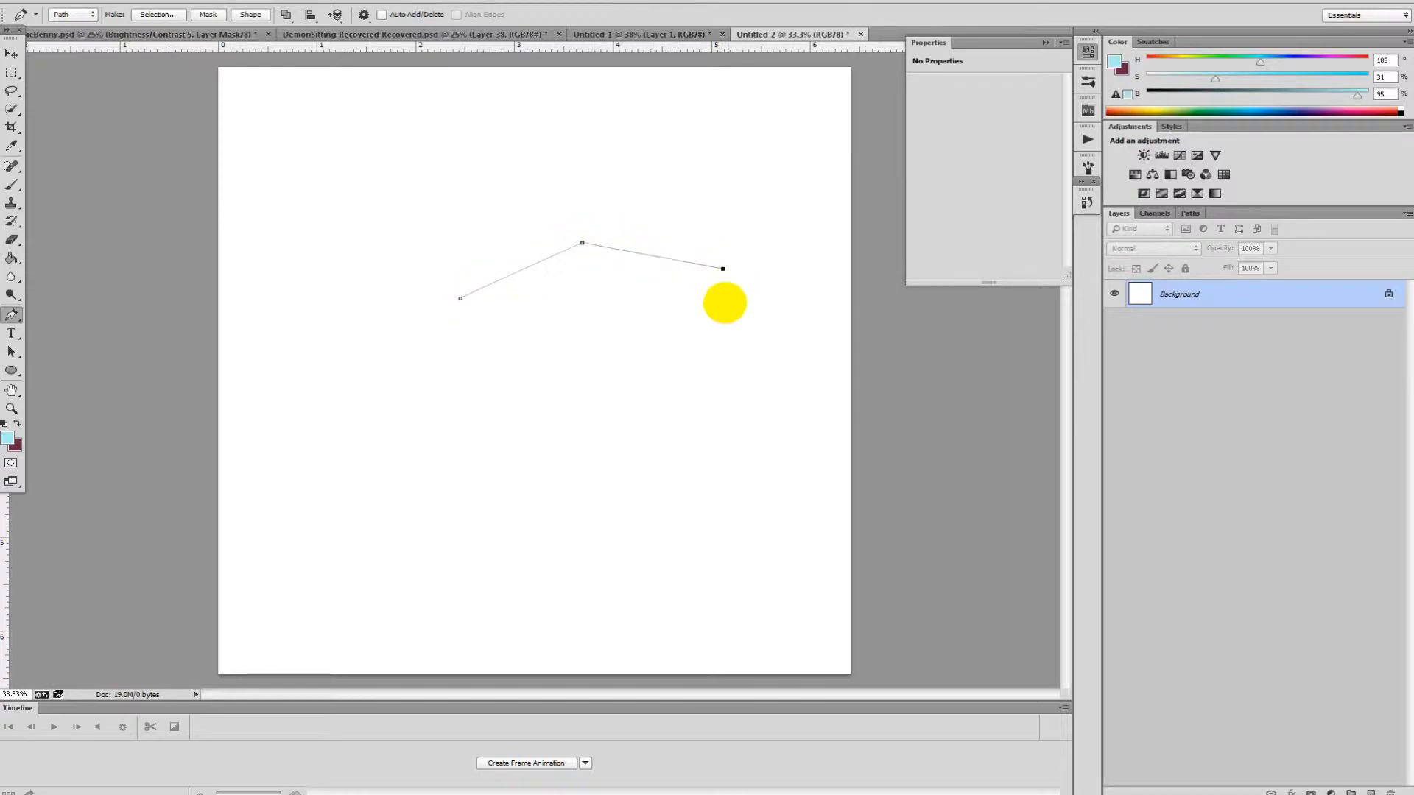
pyautogui.click(729, 381)
pyautogui.hotkey('ctrl', 'z')
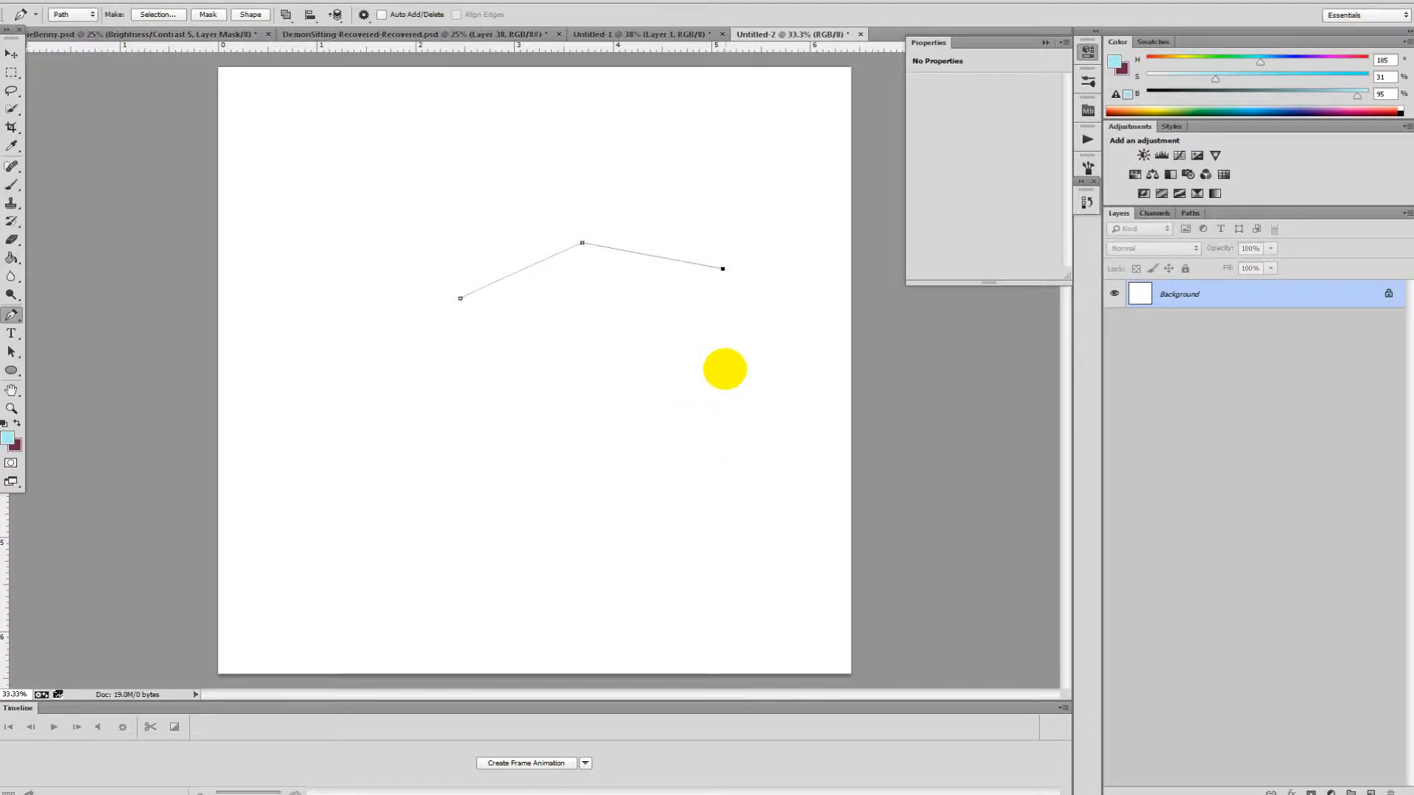
pyautogui.click(727, 404)
pyautogui.click(633, 487)
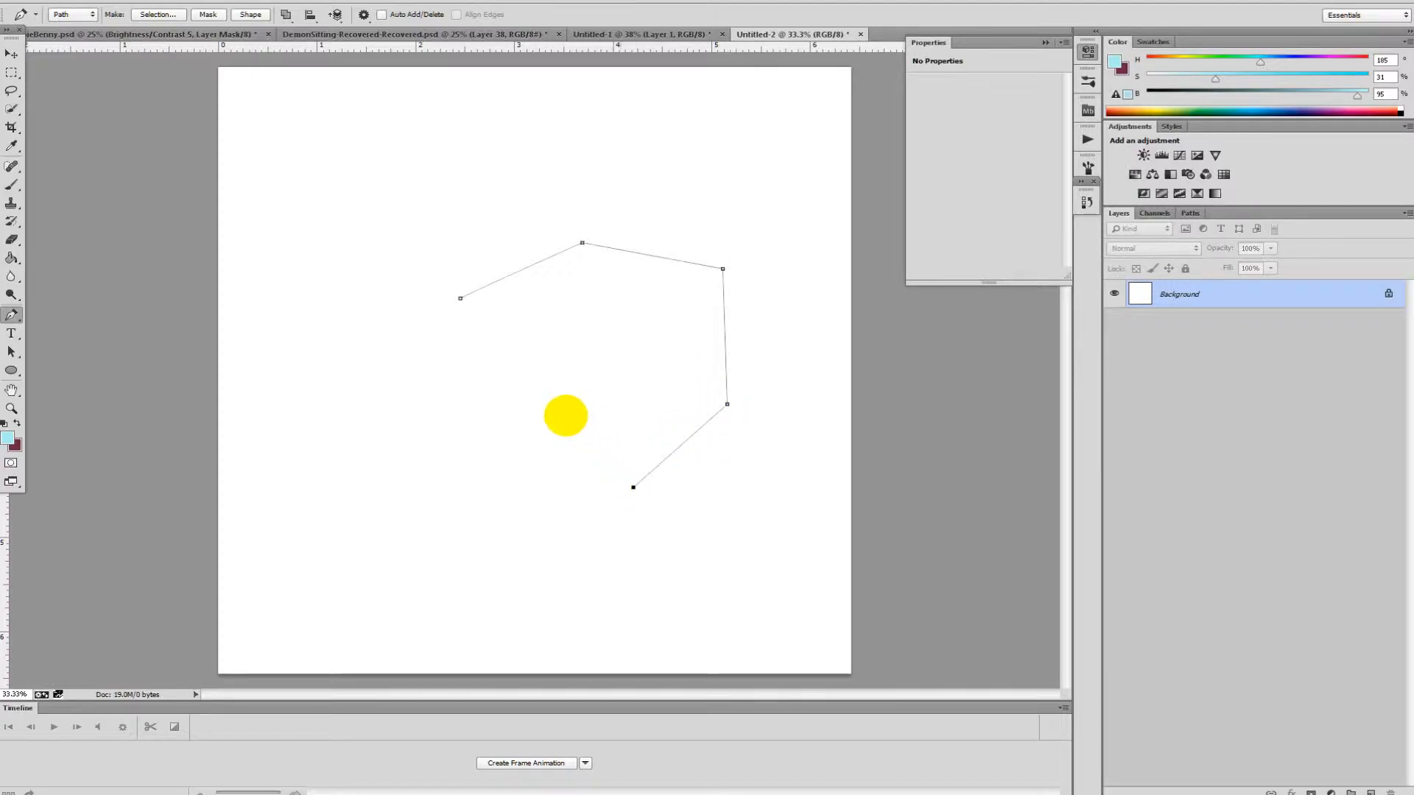
pyautogui.click(475, 410)
pyautogui.click(461, 298)
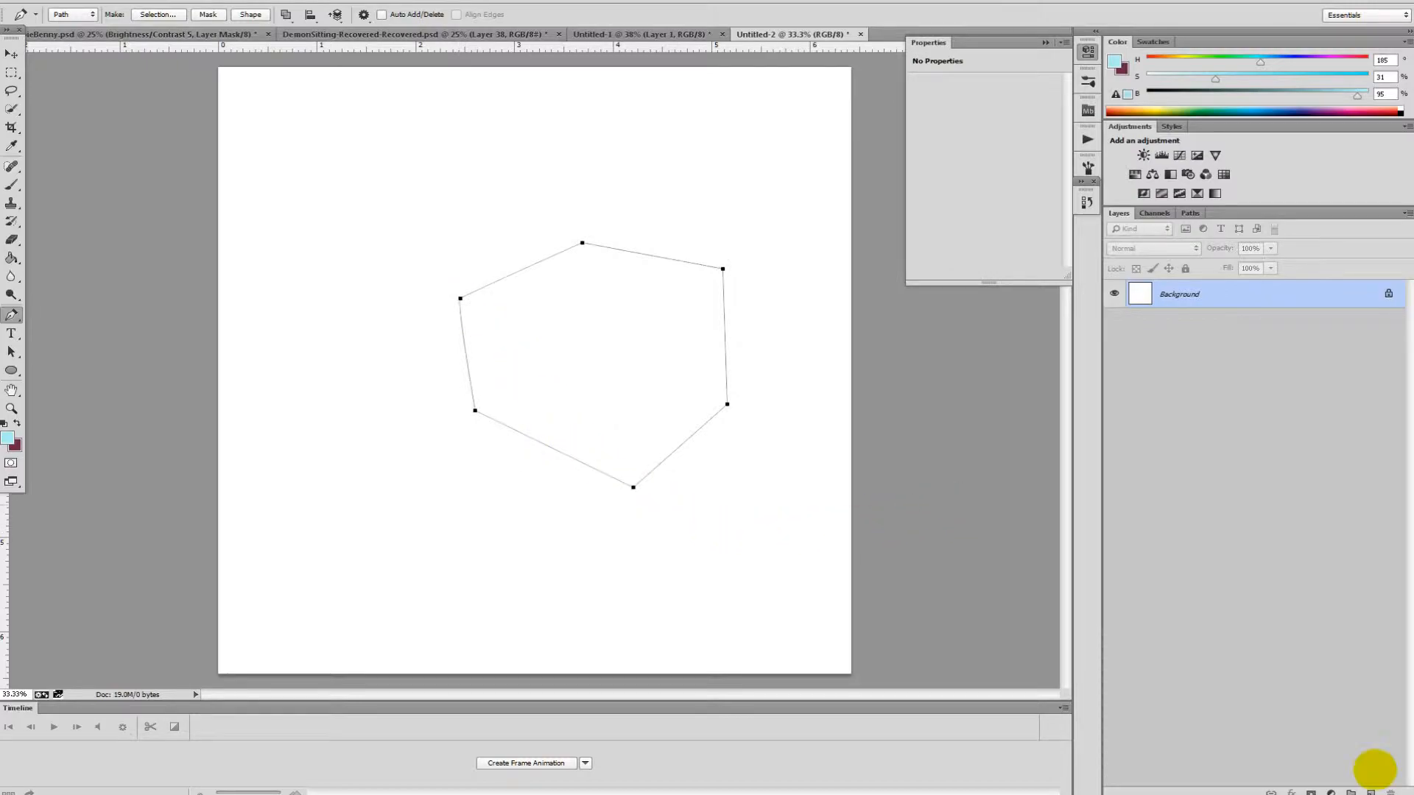
# Add a new layer above the Background and set the foreground colour to pale peach, f5d7c7
pyautogui.click(1370, 793)
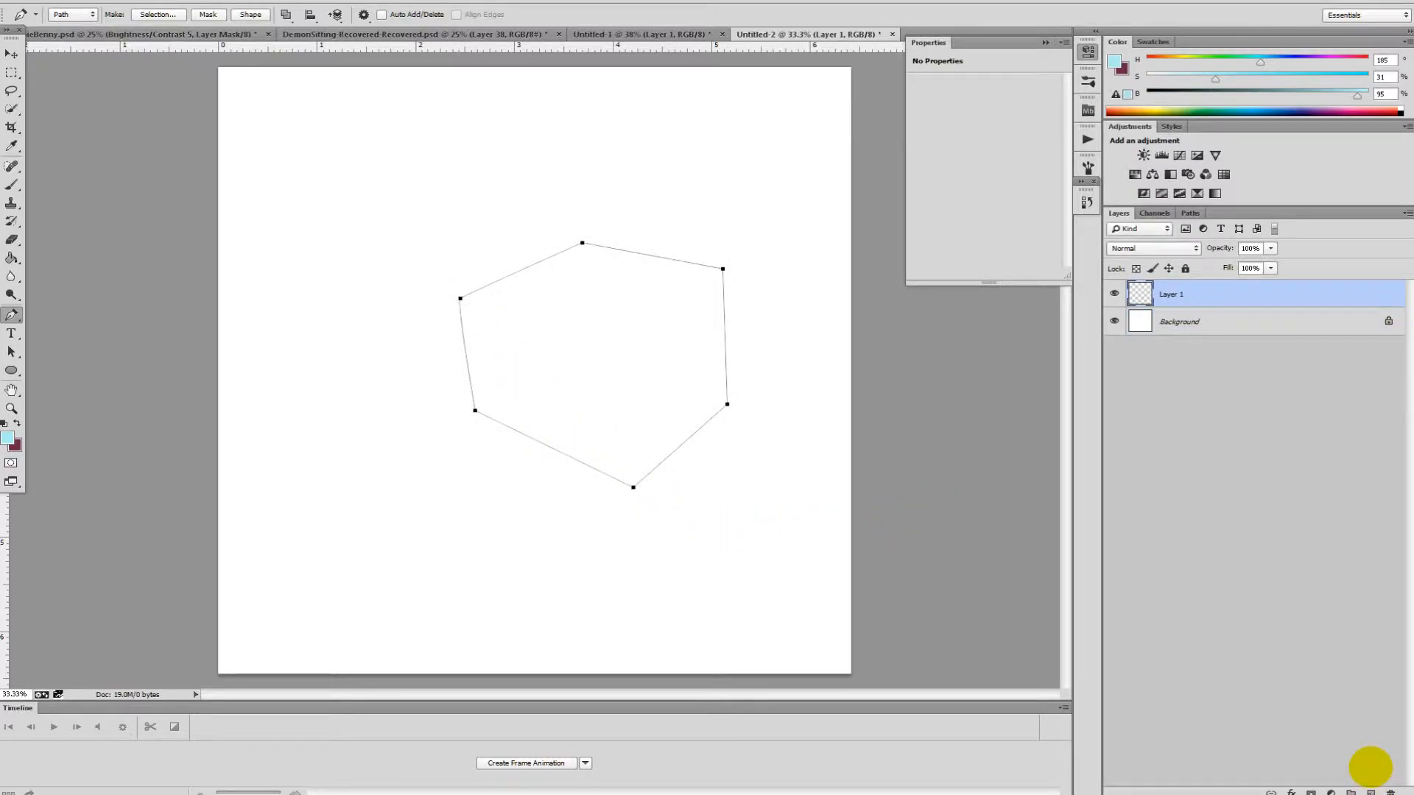
pyautogui.click(10, 440)
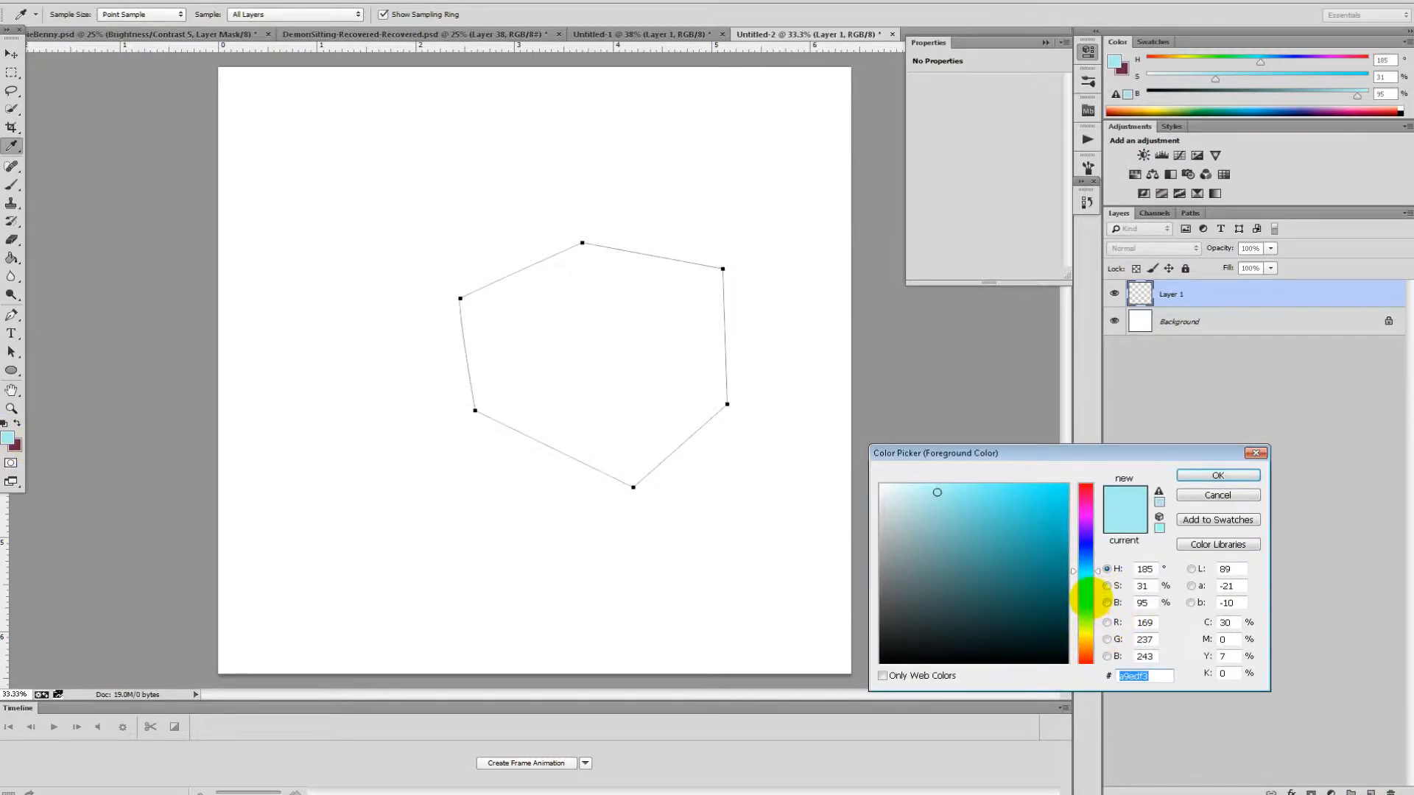
pyautogui.click(1089, 598)
pyautogui.moveTo(937, 559); pyautogui.dragTo(941, 532)
pyautogui.click(1090, 638)
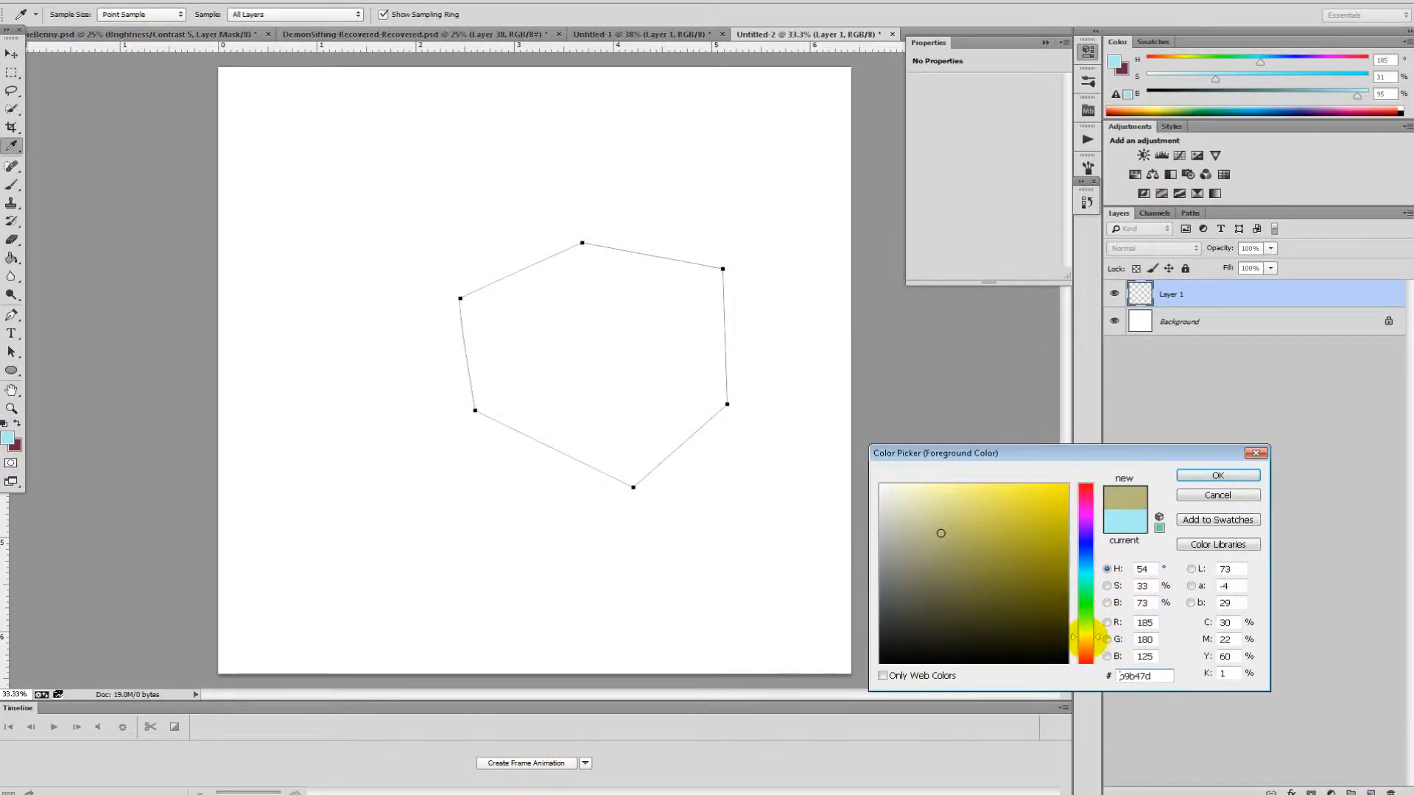
pyautogui.moveTo(1090, 638); pyautogui.dragTo(1087, 654)
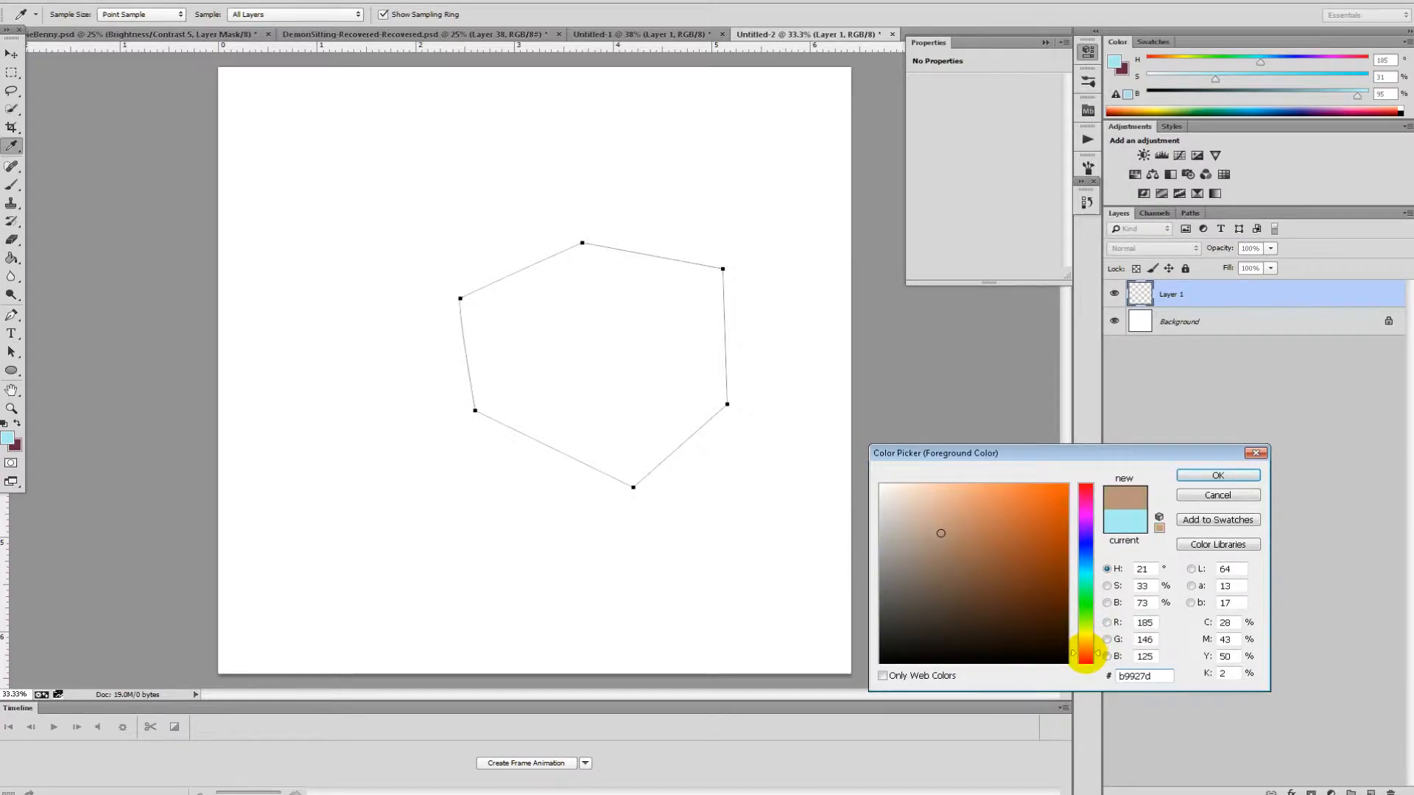
pyautogui.moveTo(929, 528); pyautogui.dragTo(927, 491)
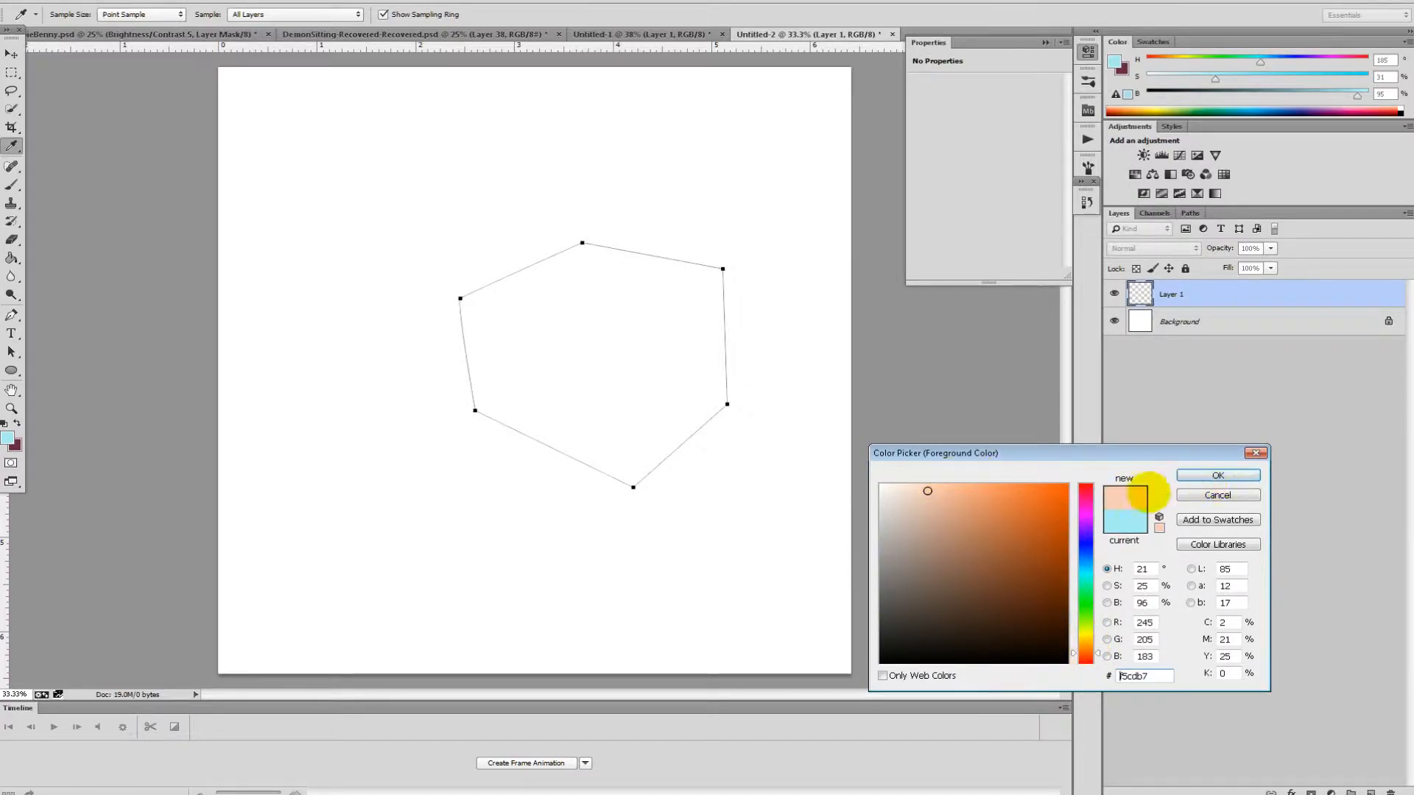
pyautogui.click(915, 491)
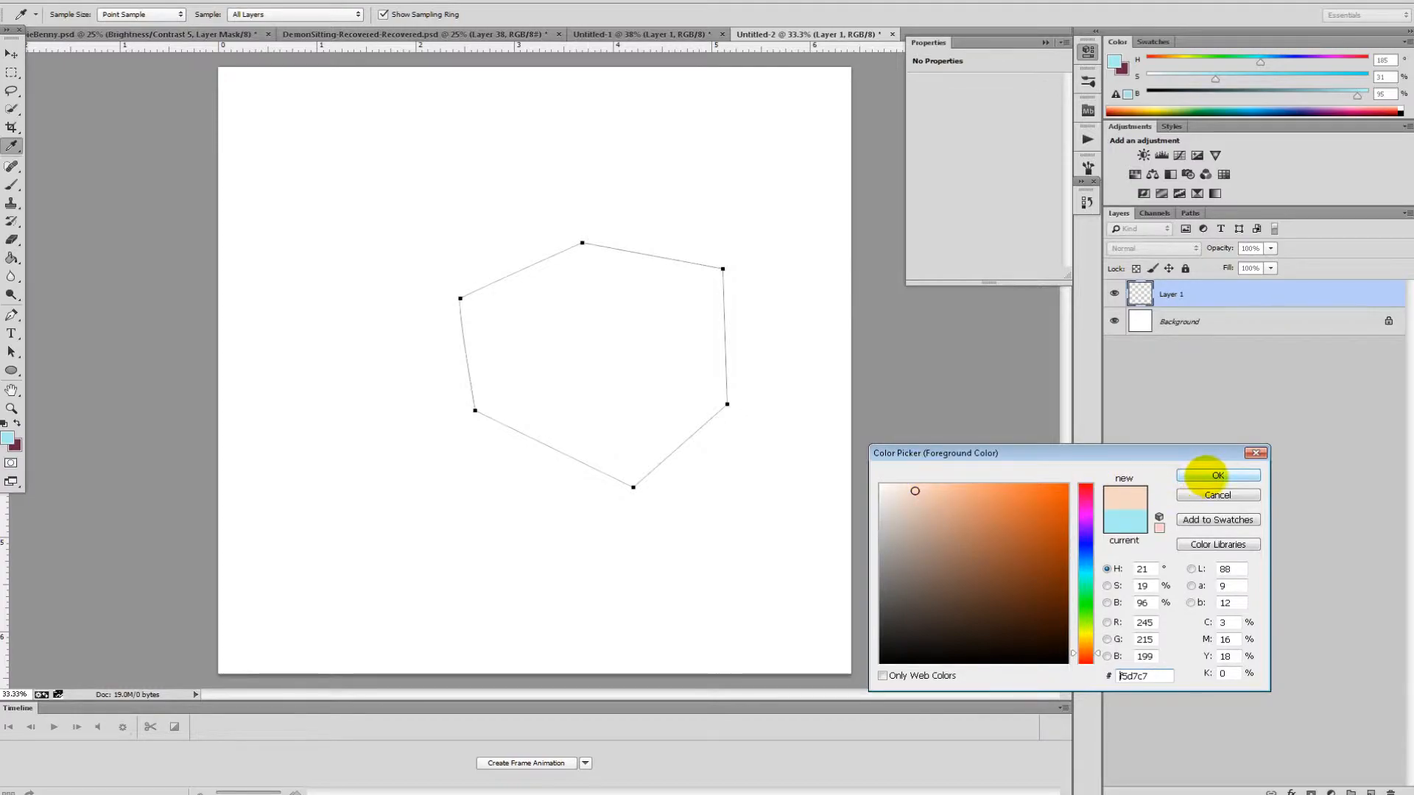
pyautogui.click(1218, 475)
pyautogui.press('p')
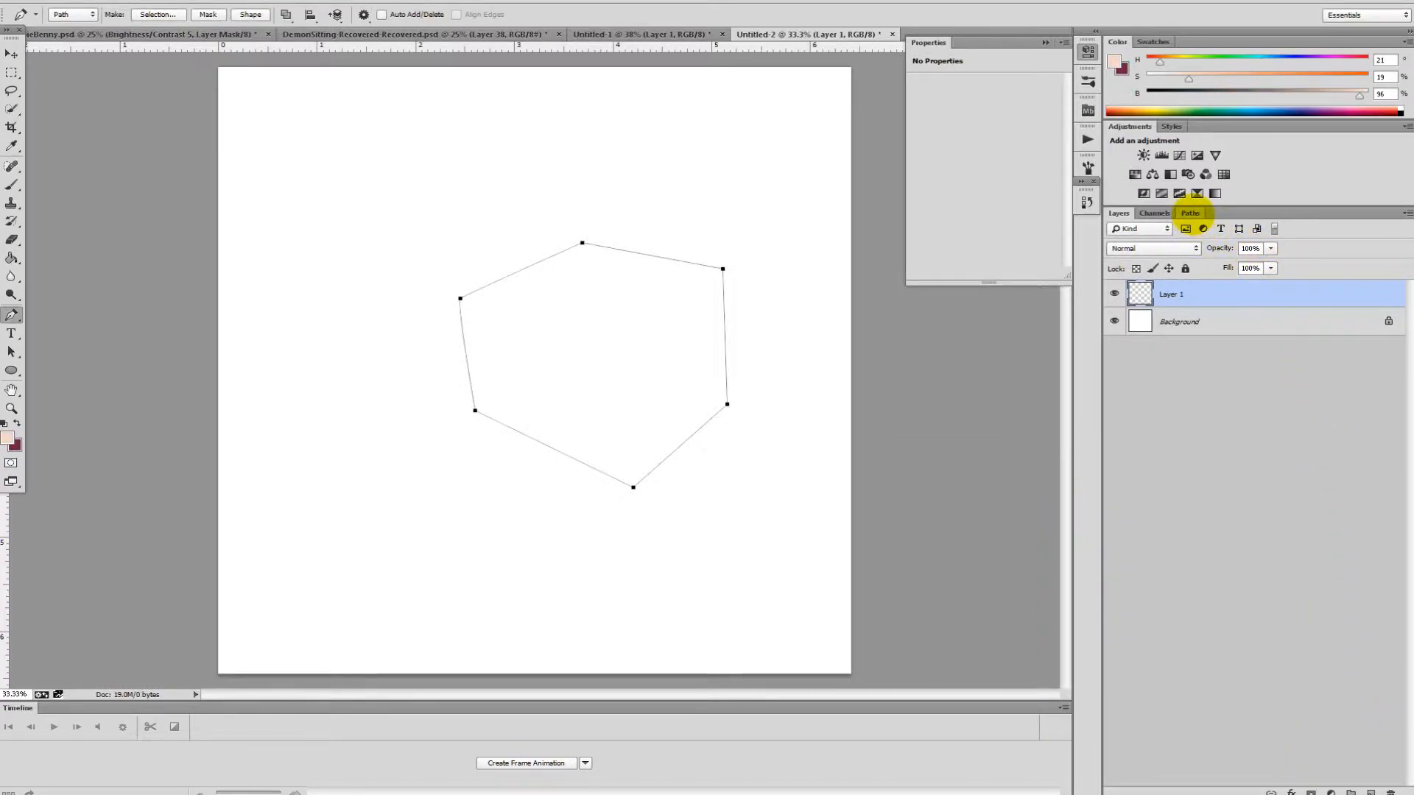
# Fill the six-sided work path with the foreground colour and create a new empty path
pyautogui.click(1190, 213)
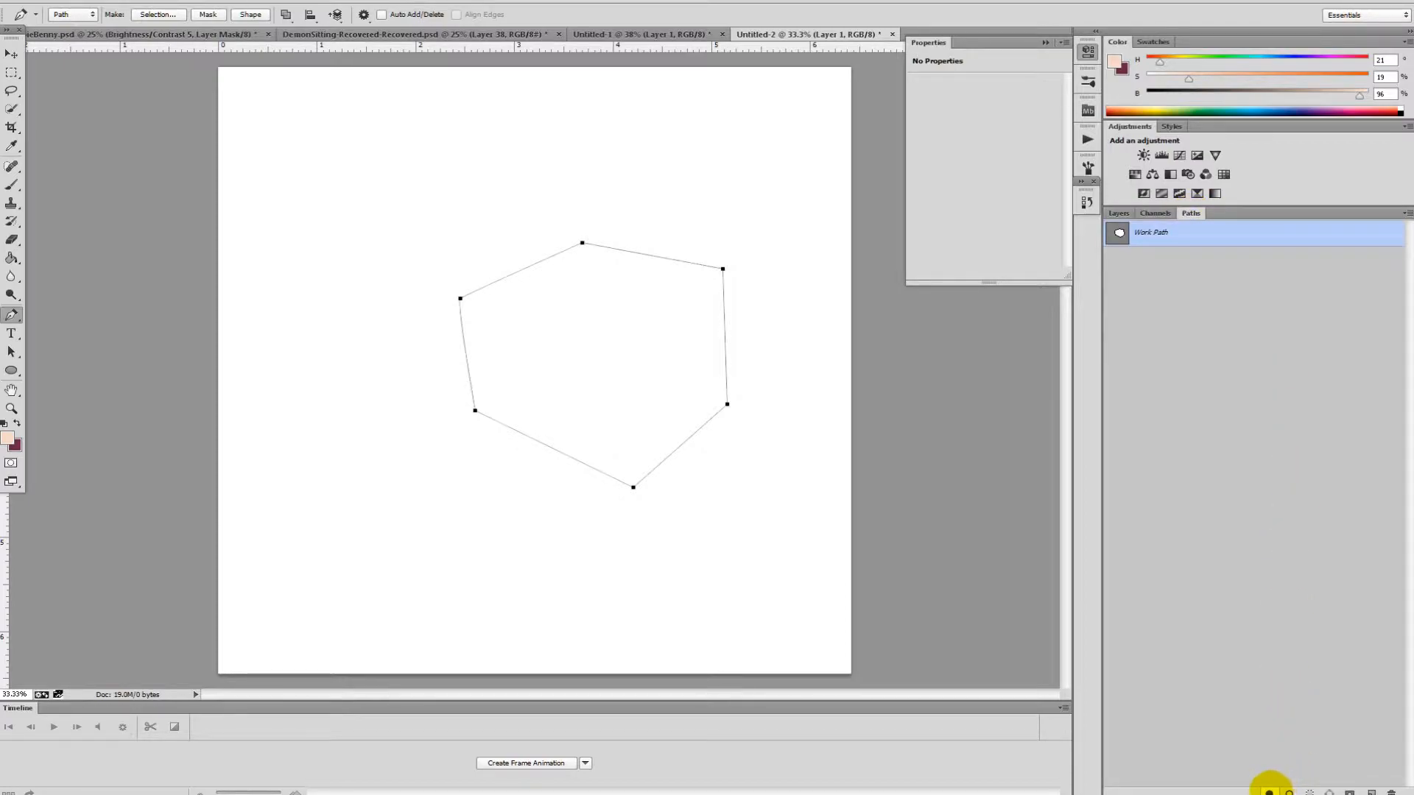
pyautogui.click(1270, 792)
pyautogui.click(1372, 792)
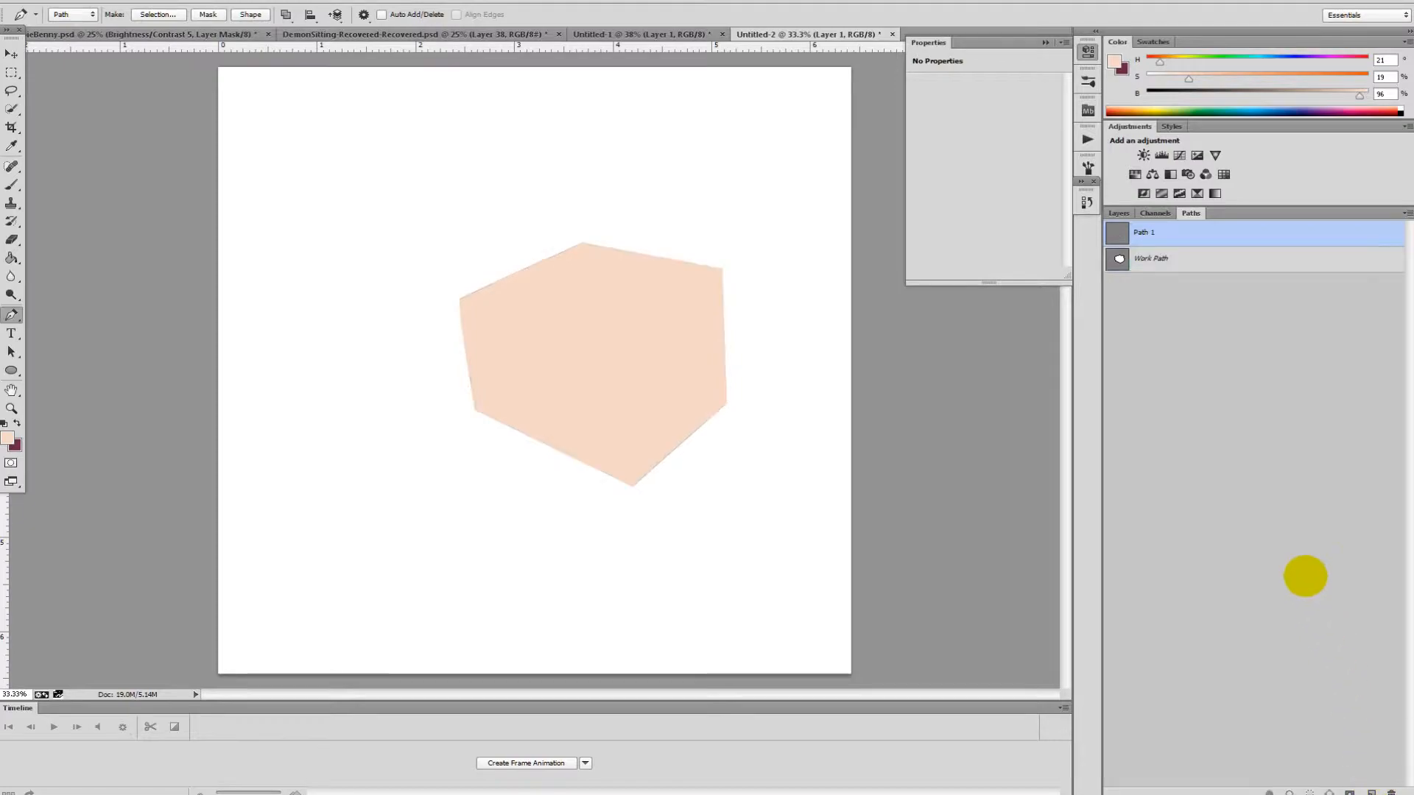
pyautogui.click(1118, 212)
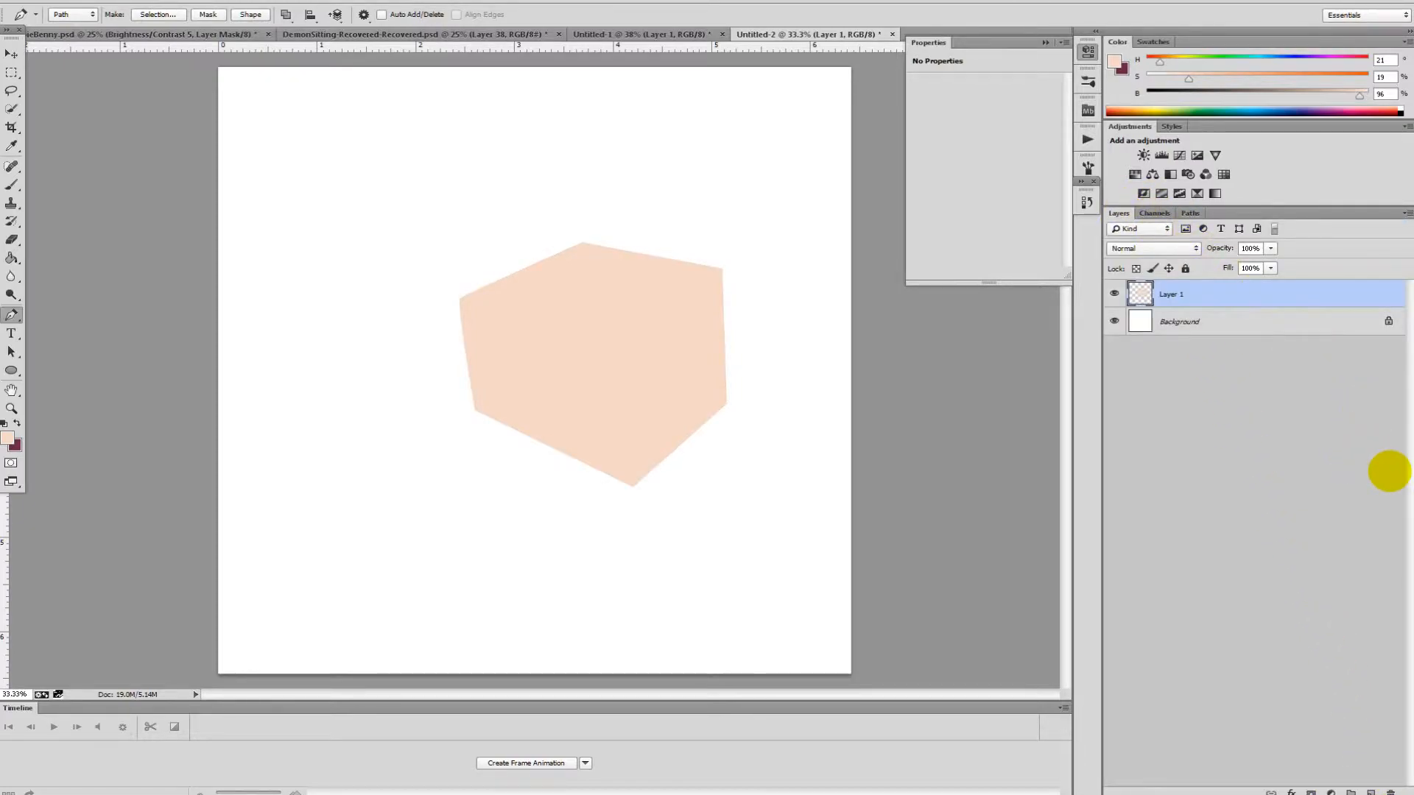
pyautogui.click(1333, 773)
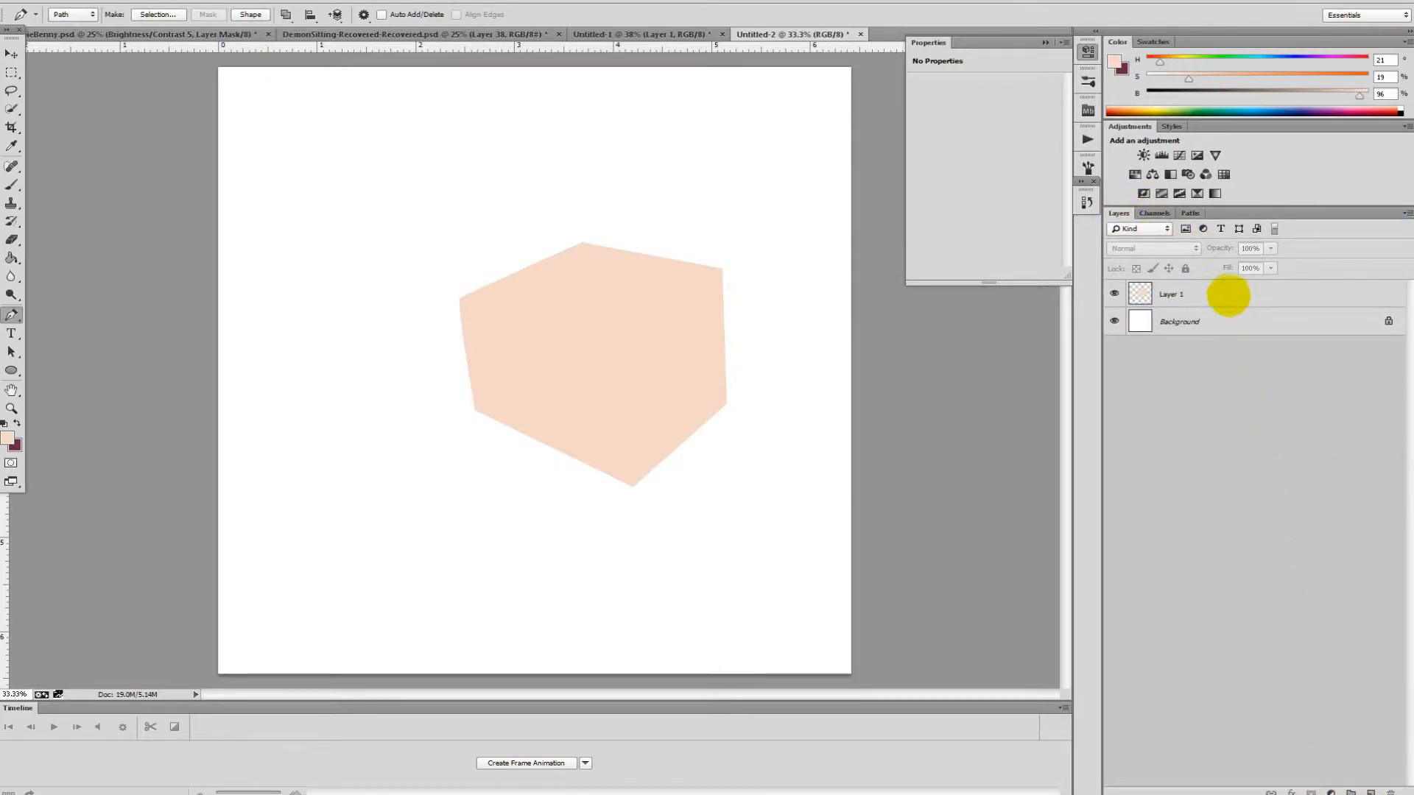
pyautogui.click(1229, 294)
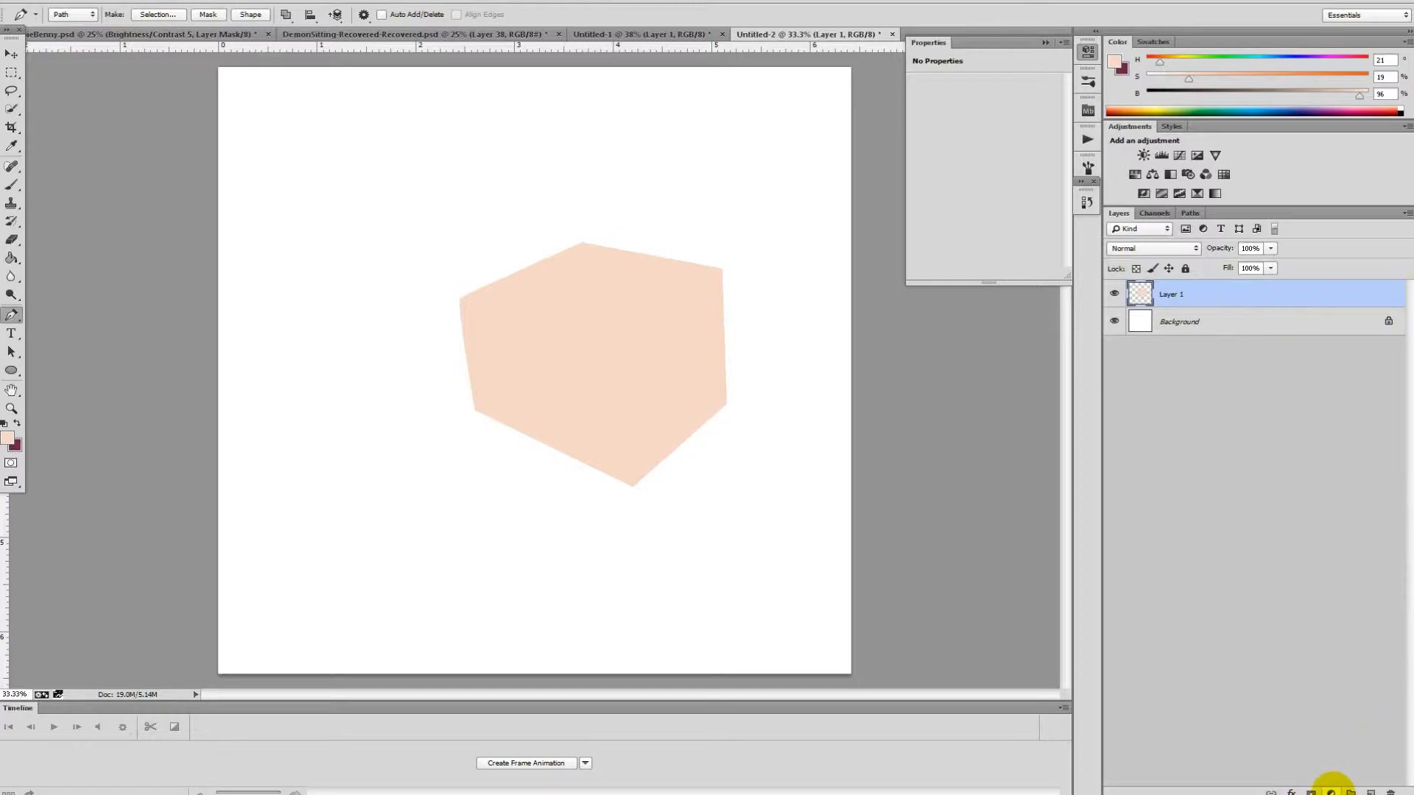
pyautogui.click(1332, 791)
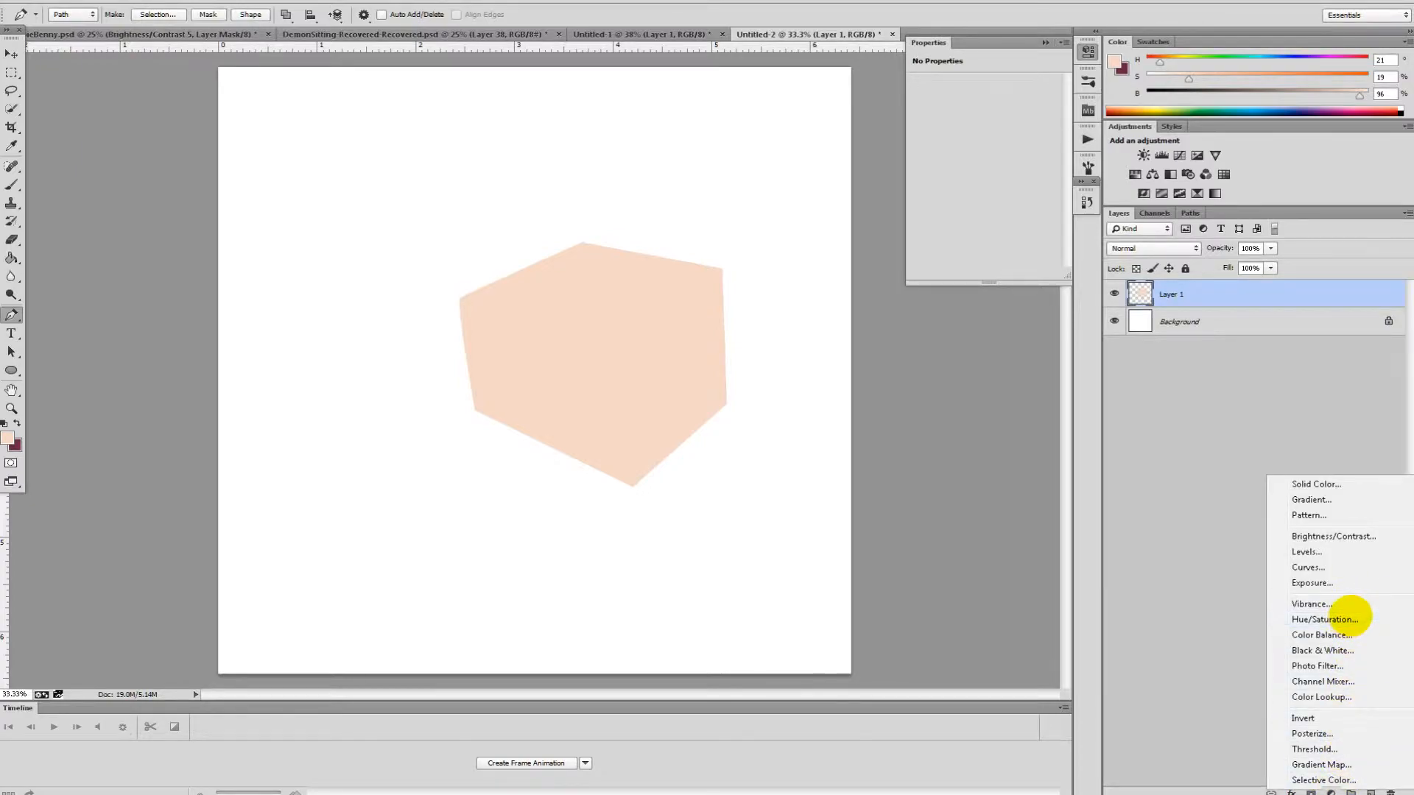
pyautogui.click(1347, 619)
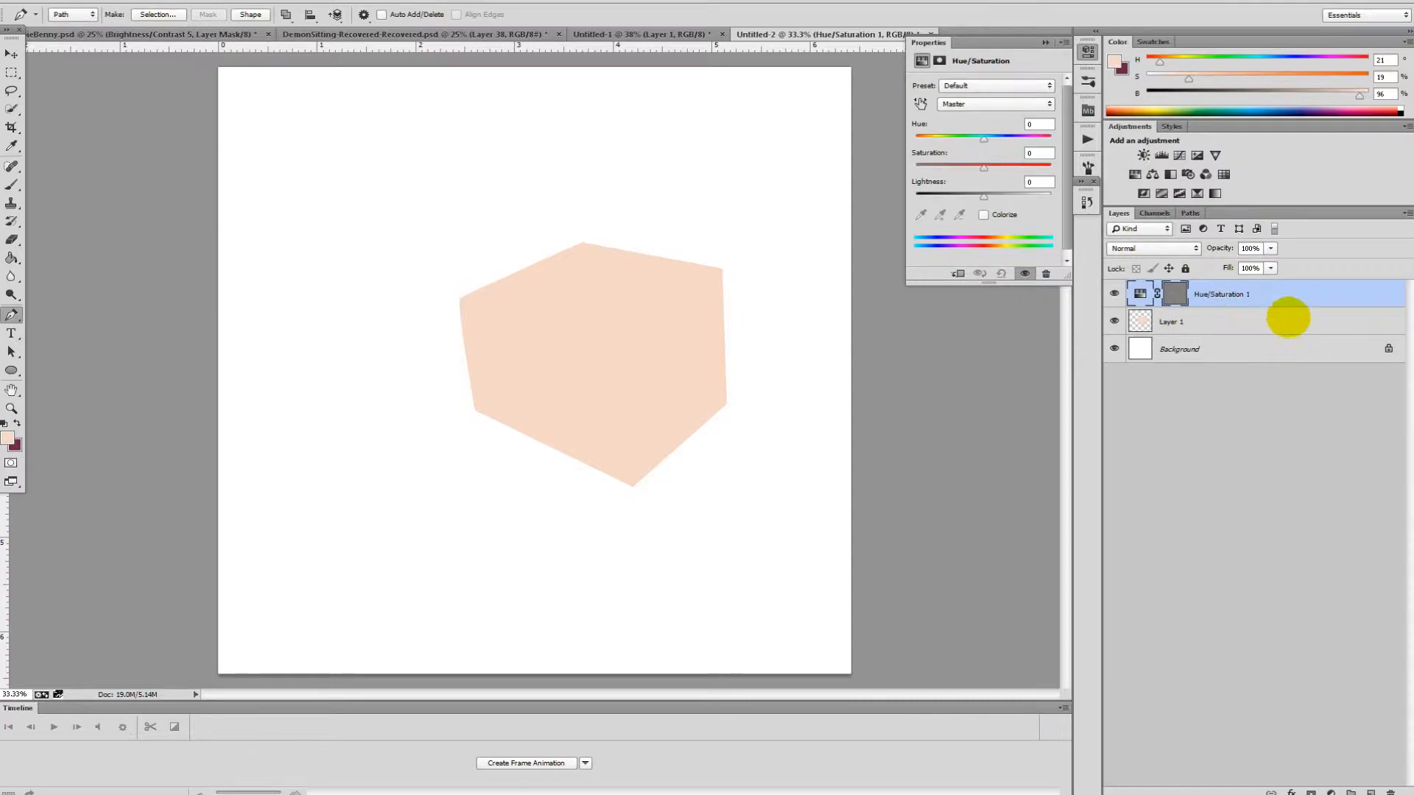
pyautogui.moveTo(1240, 294); pyautogui.dragTo(1391, 792)
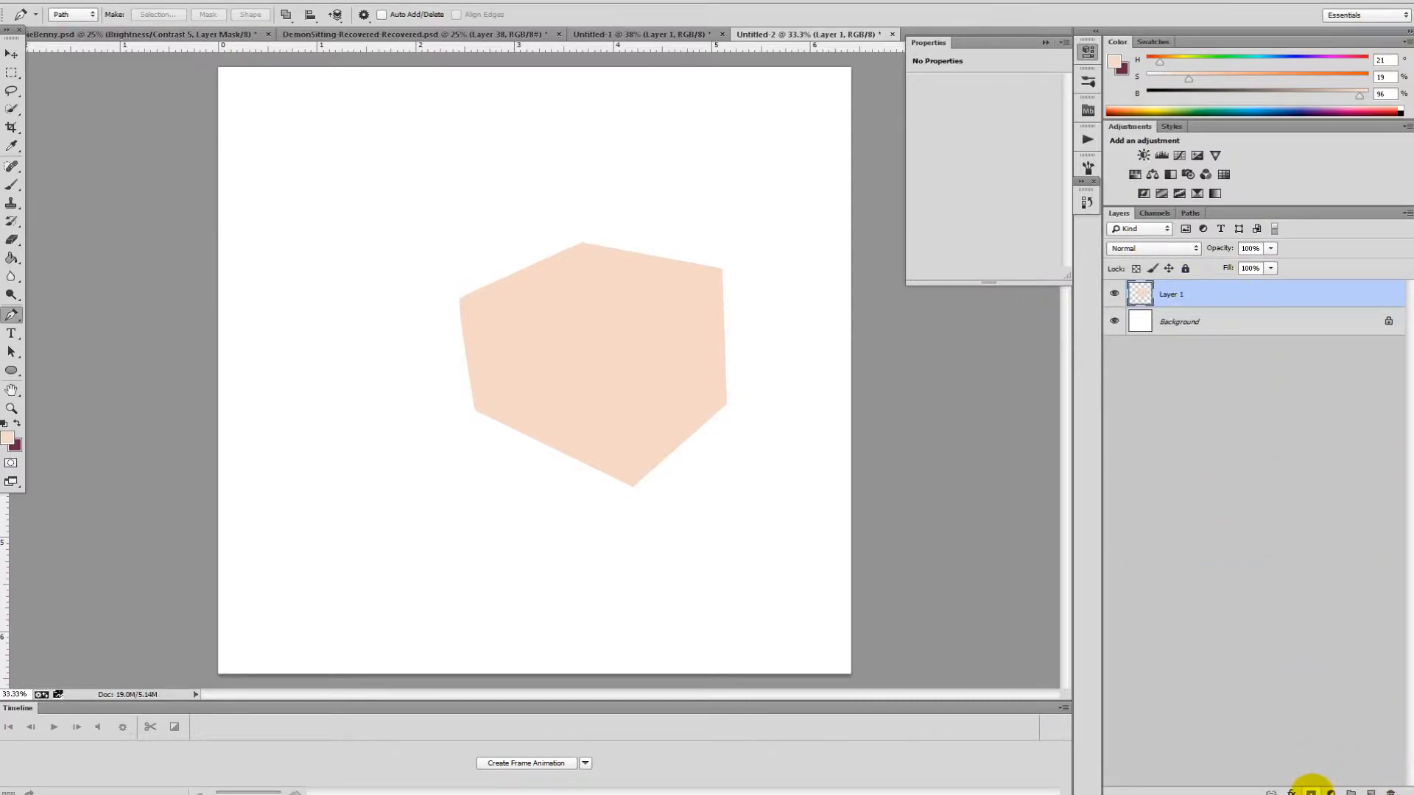
pyautogui.click(1311, 792)
pyautogui.hotkey('ctrl', 'z')
# Add a Hue/Saturation adjustment layer above Layer 1 and clip it to that layer
pyautogui.click(1332, 792)
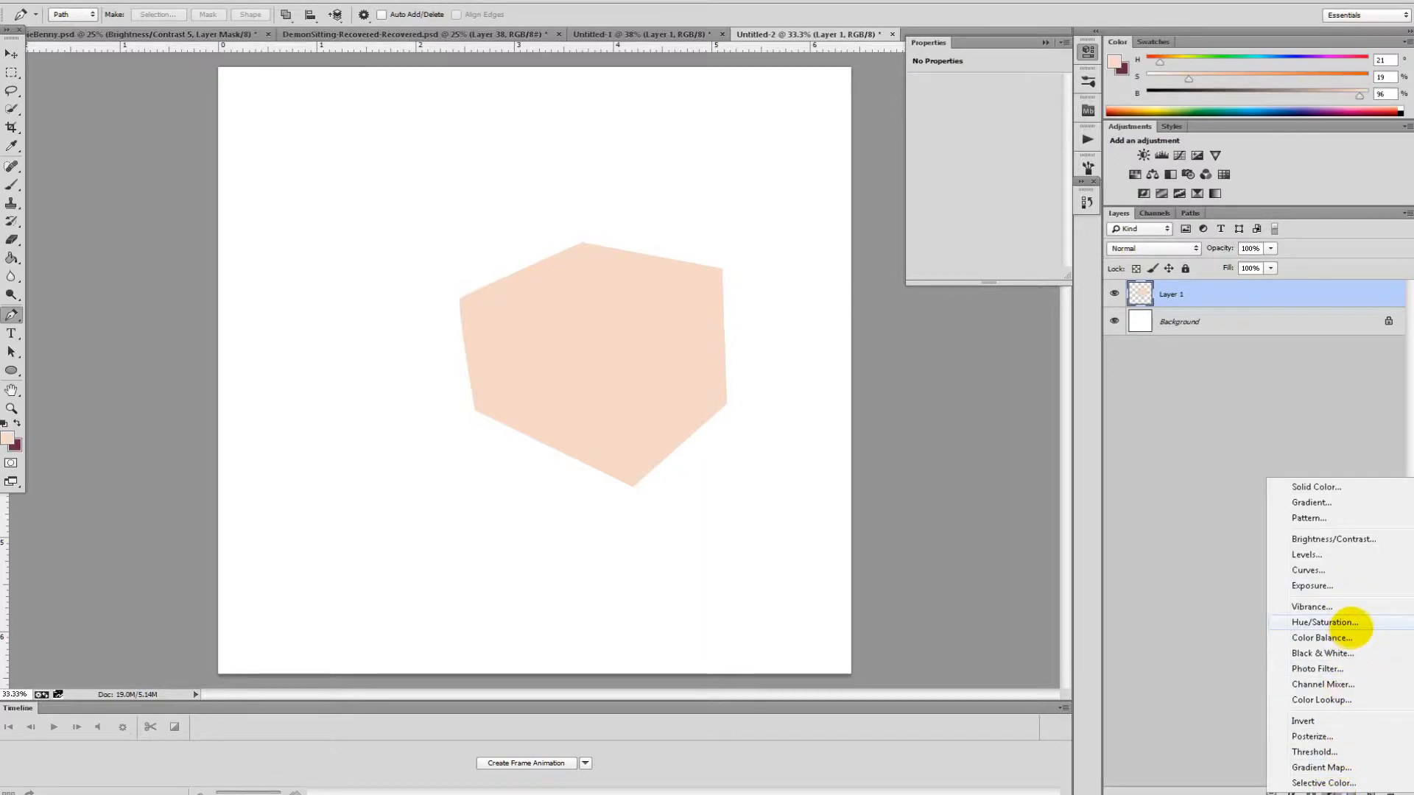
pyautogui.click(1352, 625)
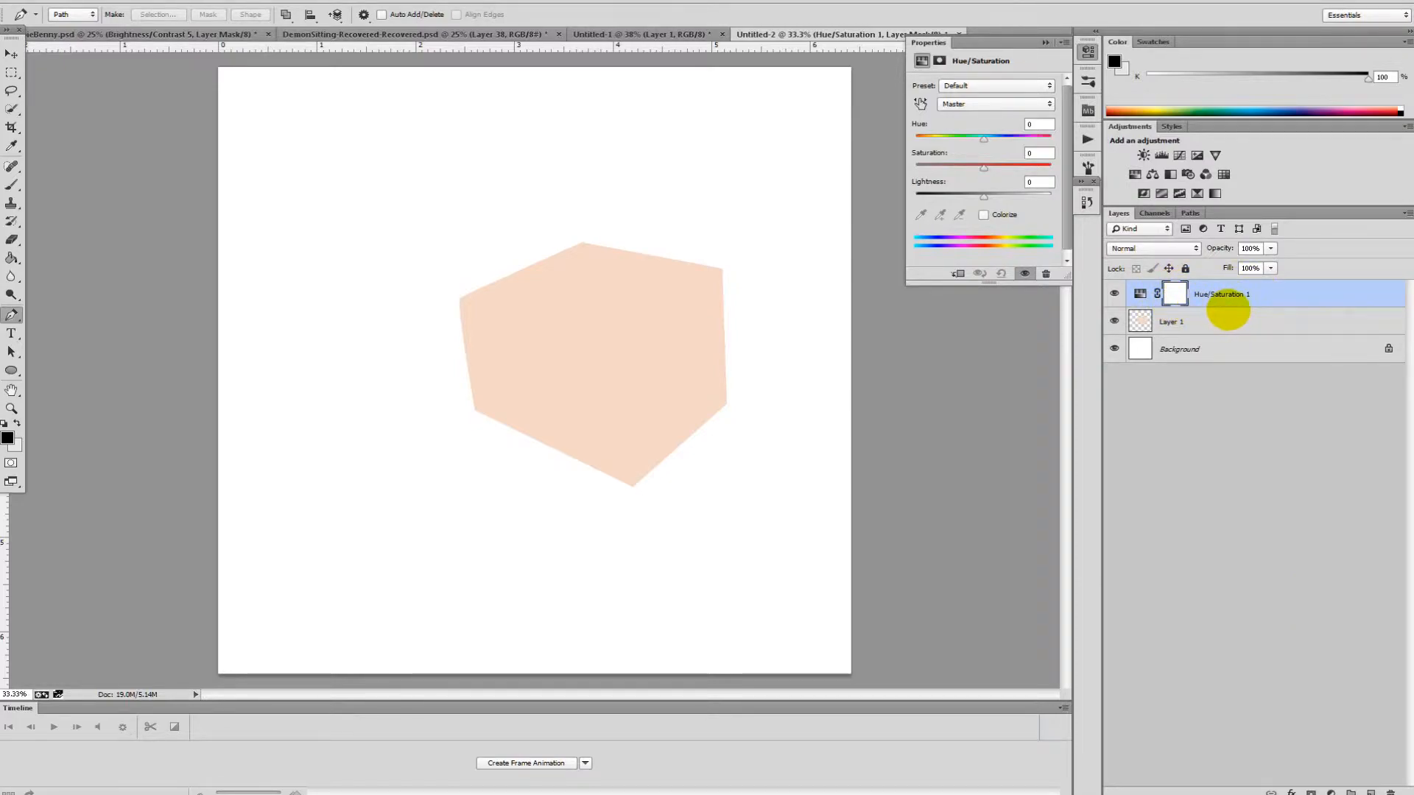
pyautogui.keyDown('alt'); pyautogui.click(1227, 308); pyautogui.keyUp('alt')
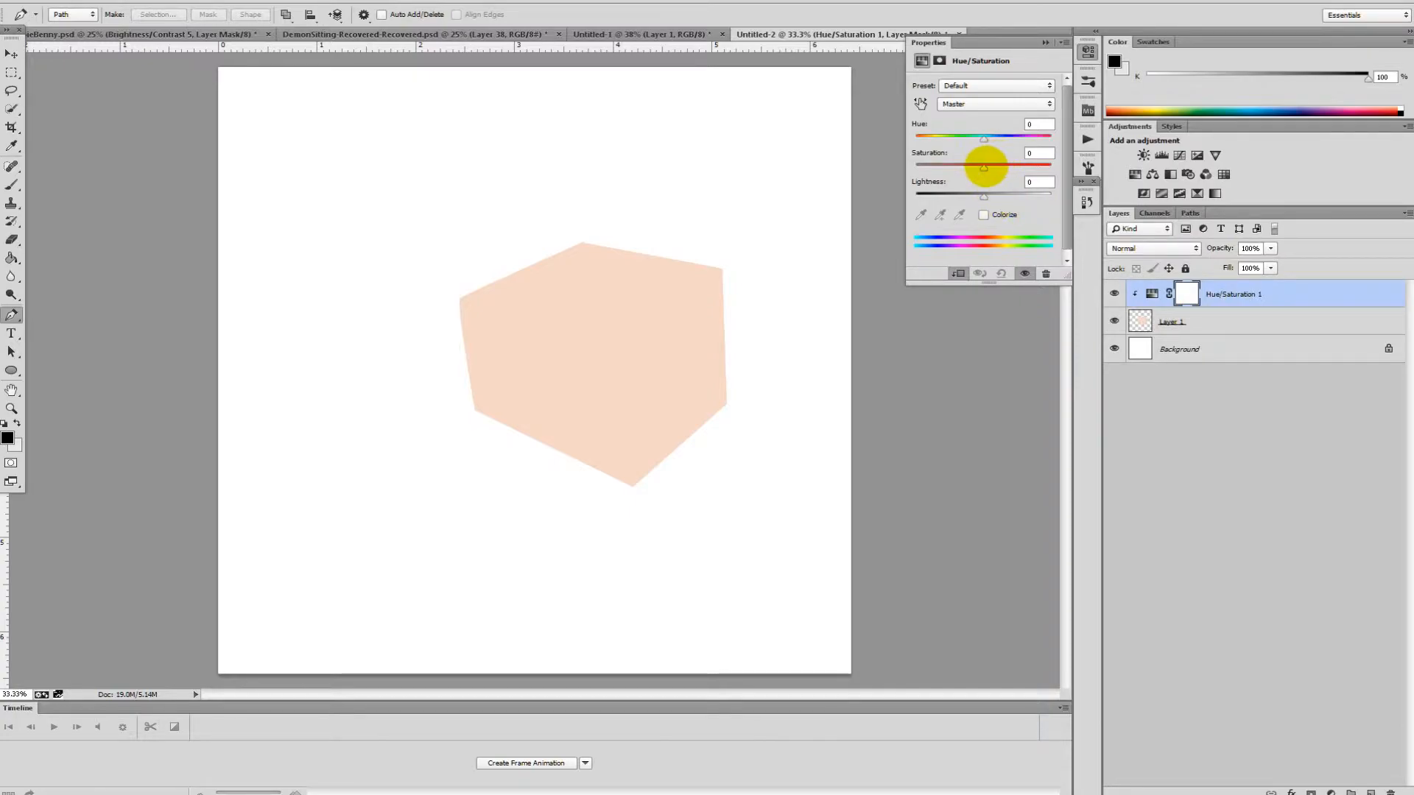
# Set the clipped adjustment's Hue to -15, Saturation to +55 and Lightness to -17
pyautogui.moveTo(984, 166); pyautogui.dragTo(1006, 168)
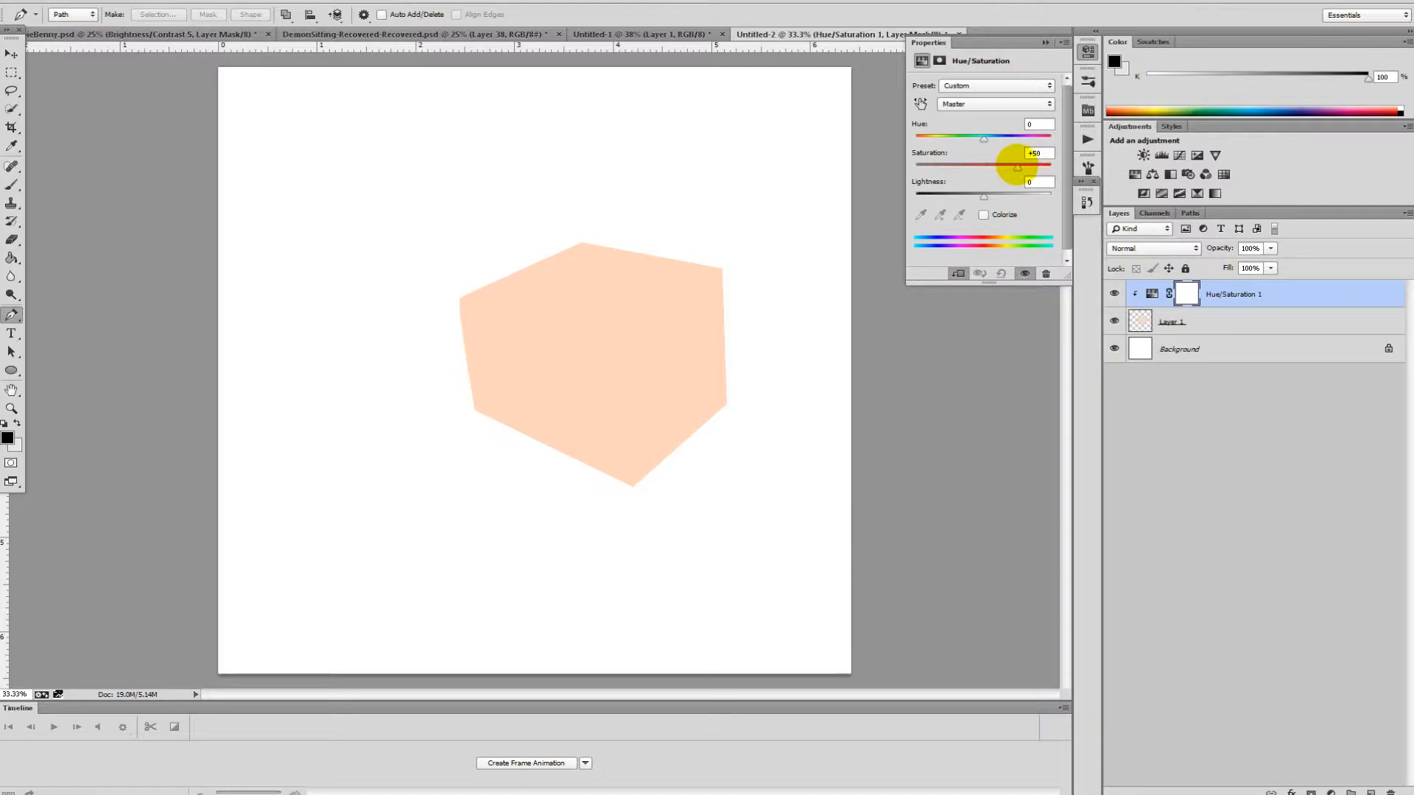
pyautogui.moveTo(1021, 166); pyautogui.dragTo(1022, 167)
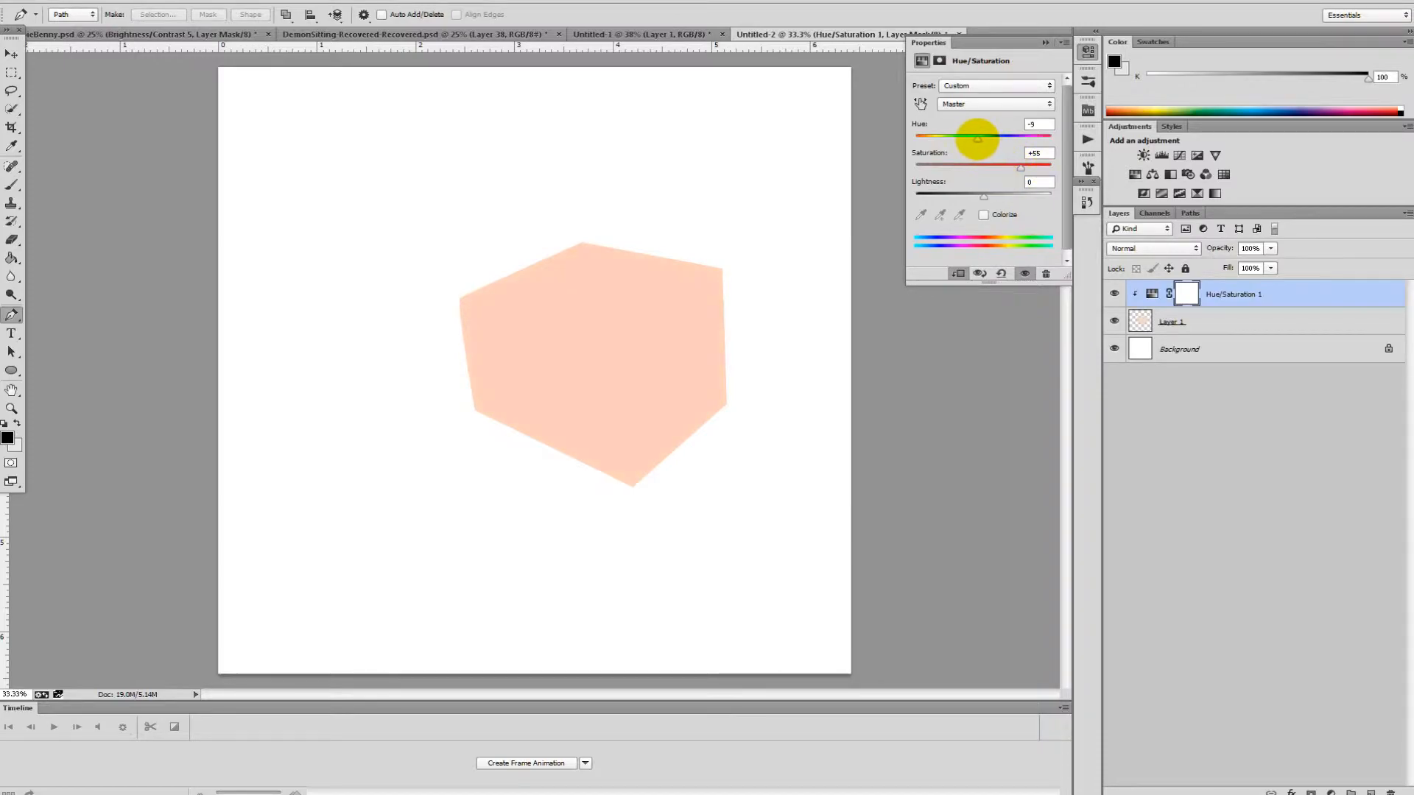
pyautogui.moveTo(980, 196); pyautogui.dragTo(971, 195)
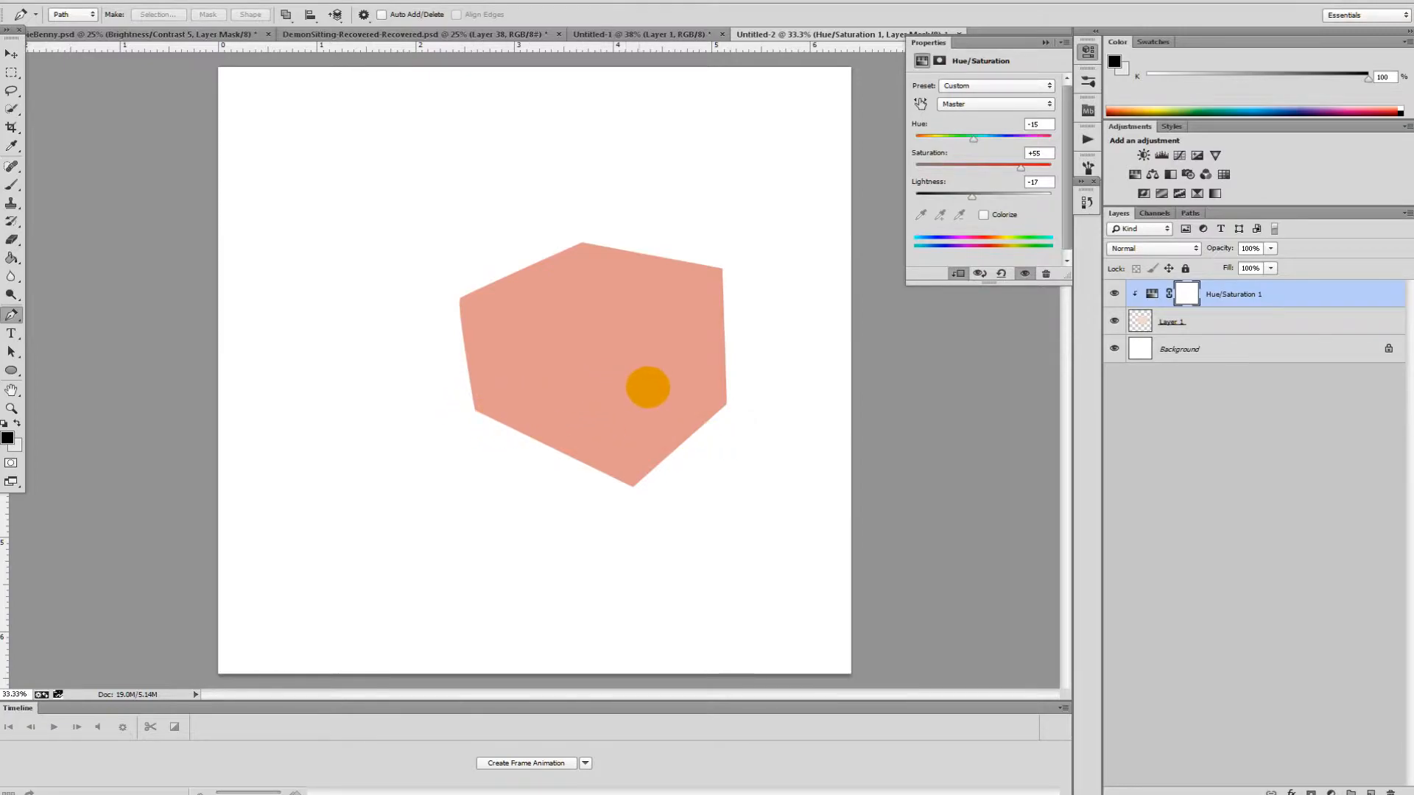
# Draw a closed four-point straight-sided path with the Pen tool around the shape's upper part, outlining a box's top face
pyautogui.click(456, 299)
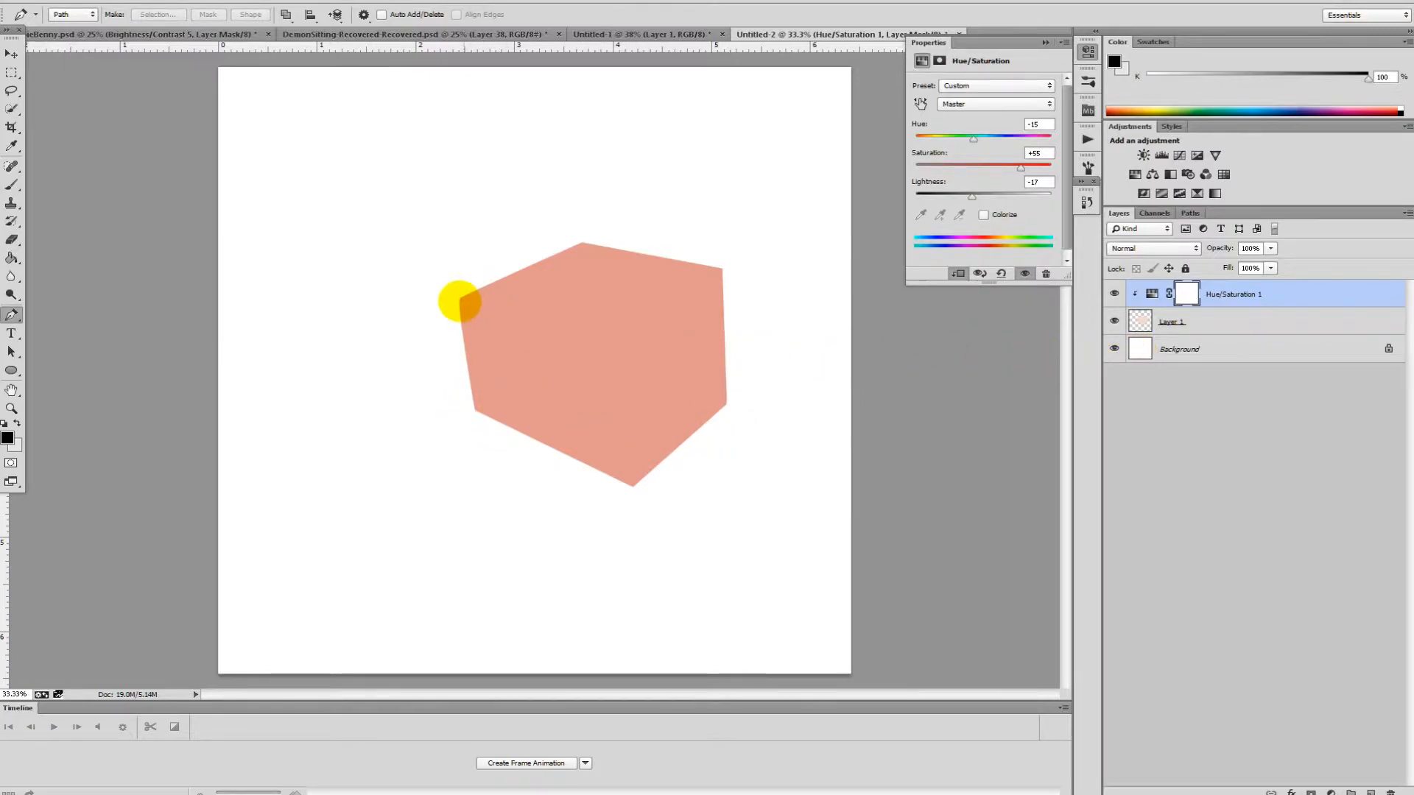
pyautogui.click(616, 349)
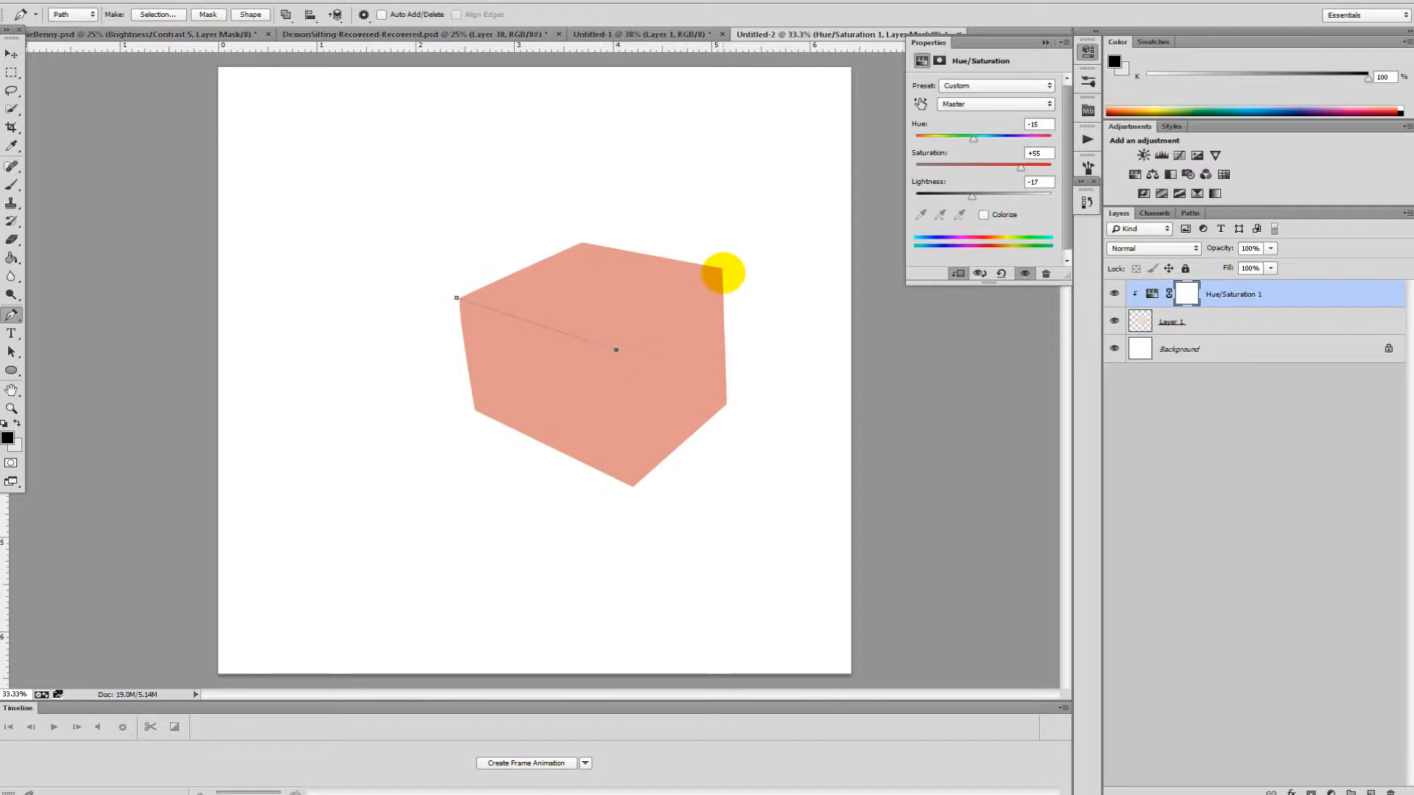
pyautogui.click(586, 221)
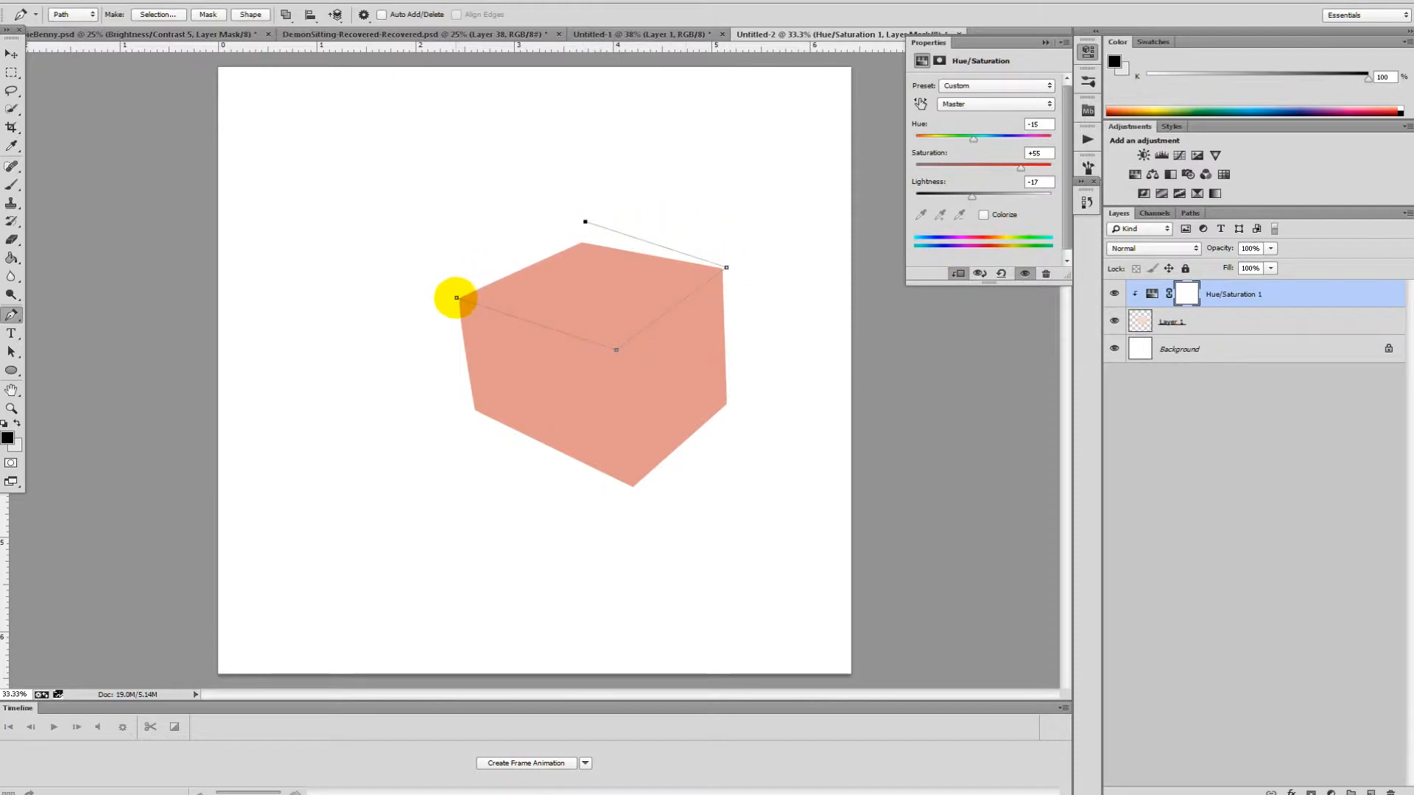
pyautogui.click(457, 298)
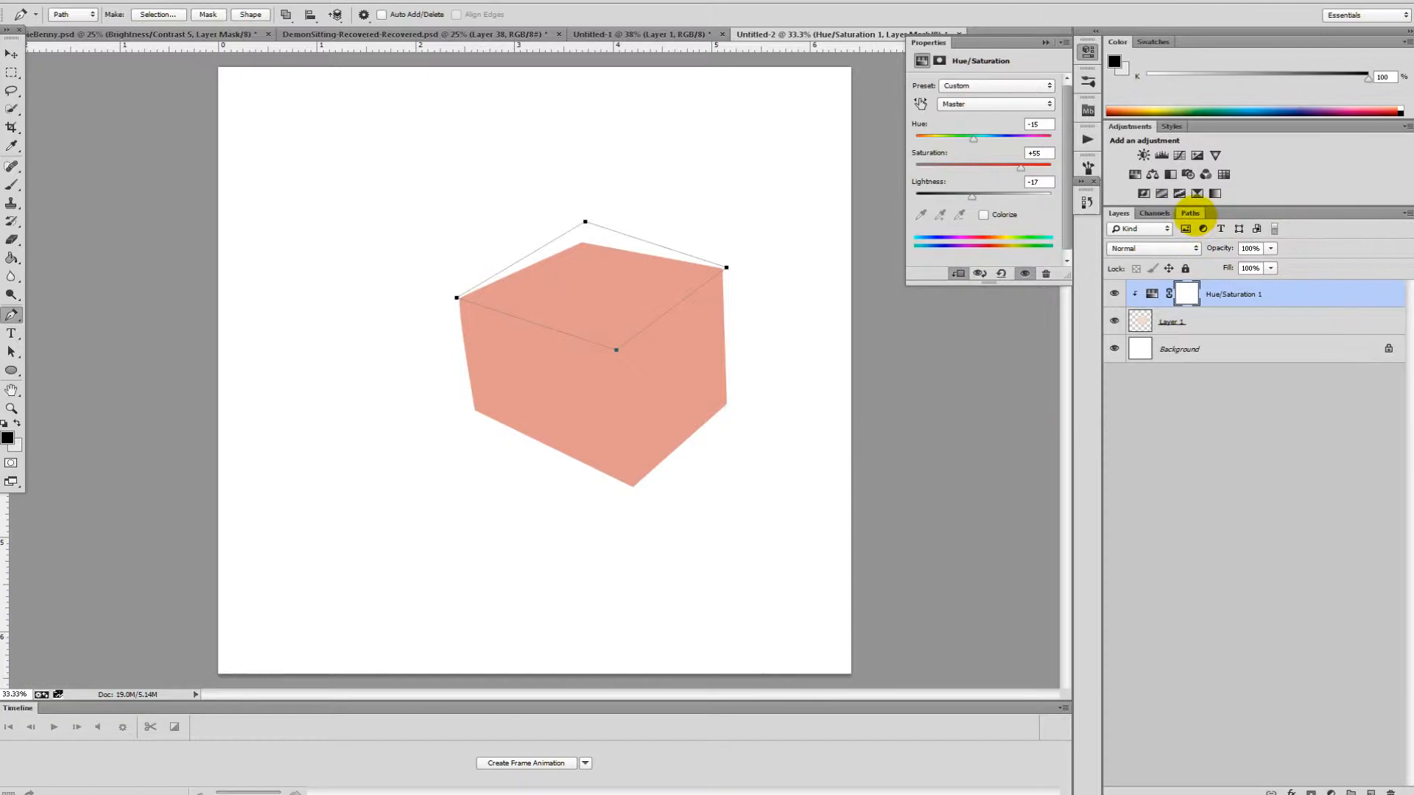
# Fill the top-face work path with black on the Hue/Saturation adjustment's mask and create a new empty path
pyautogui.click(1191, 213)
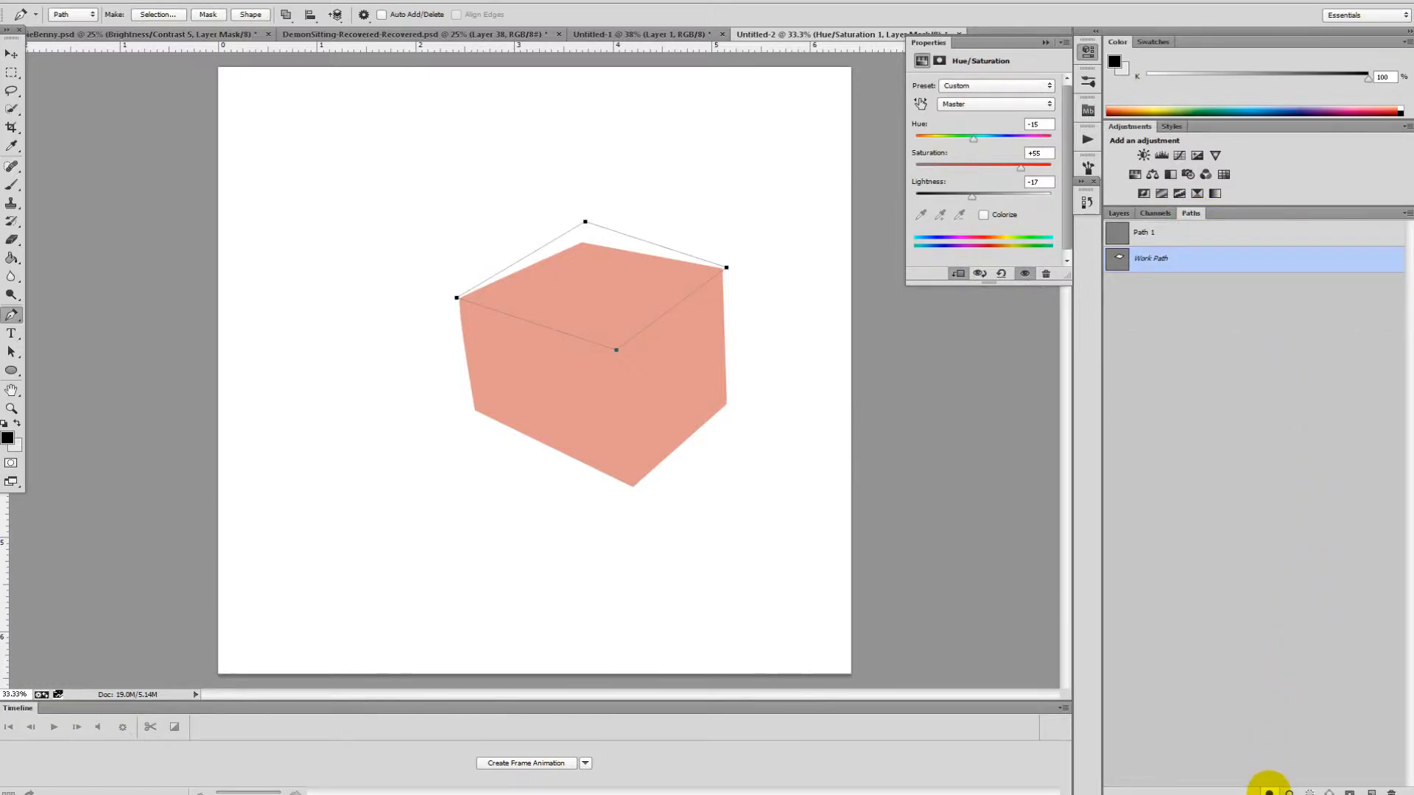
pyautogui.click(1269, 792)
pyautogui.click(1371, 792)
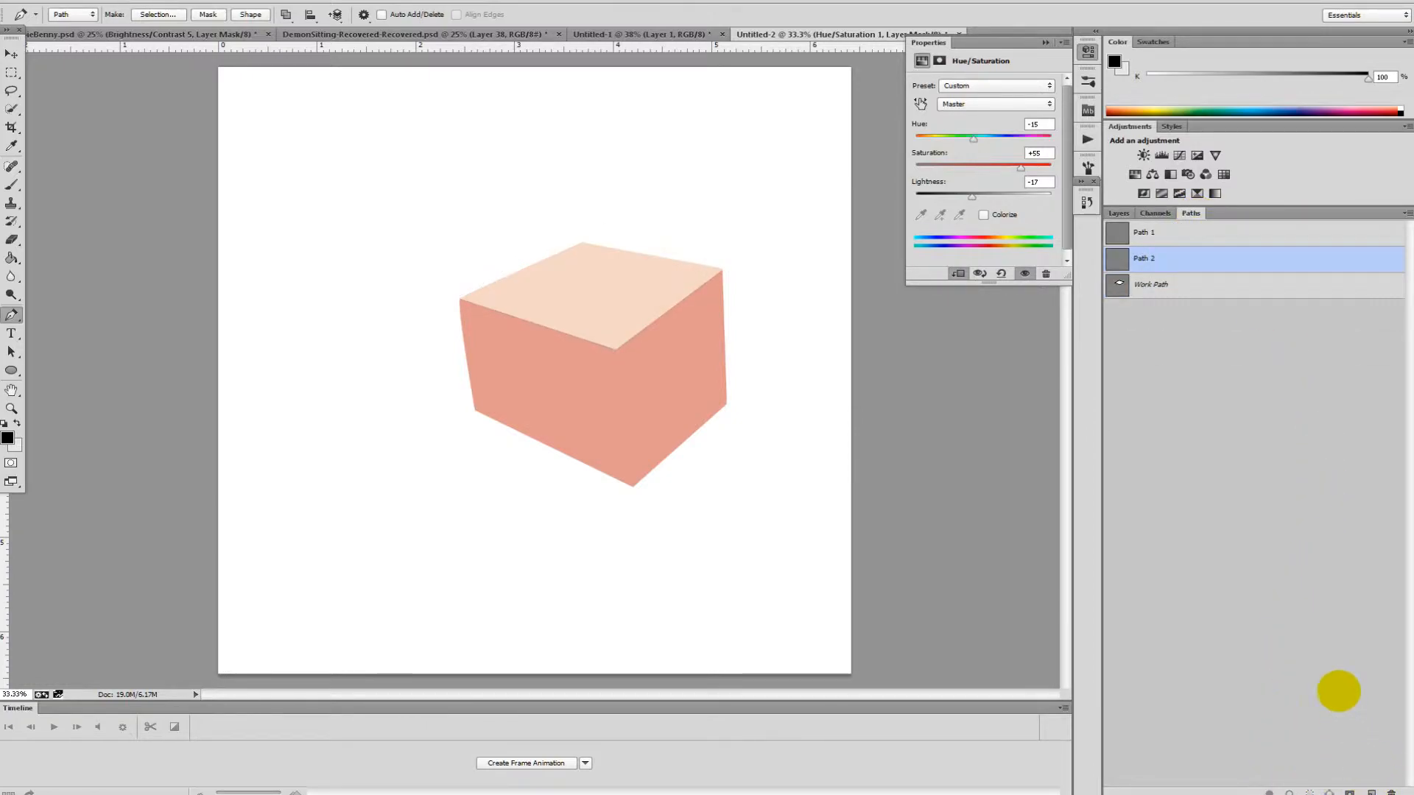
# Add a second Hue/Saturation adjustment directly above Layer 1 and set its Lightness to -39
pyautogui.click(1119, 213)
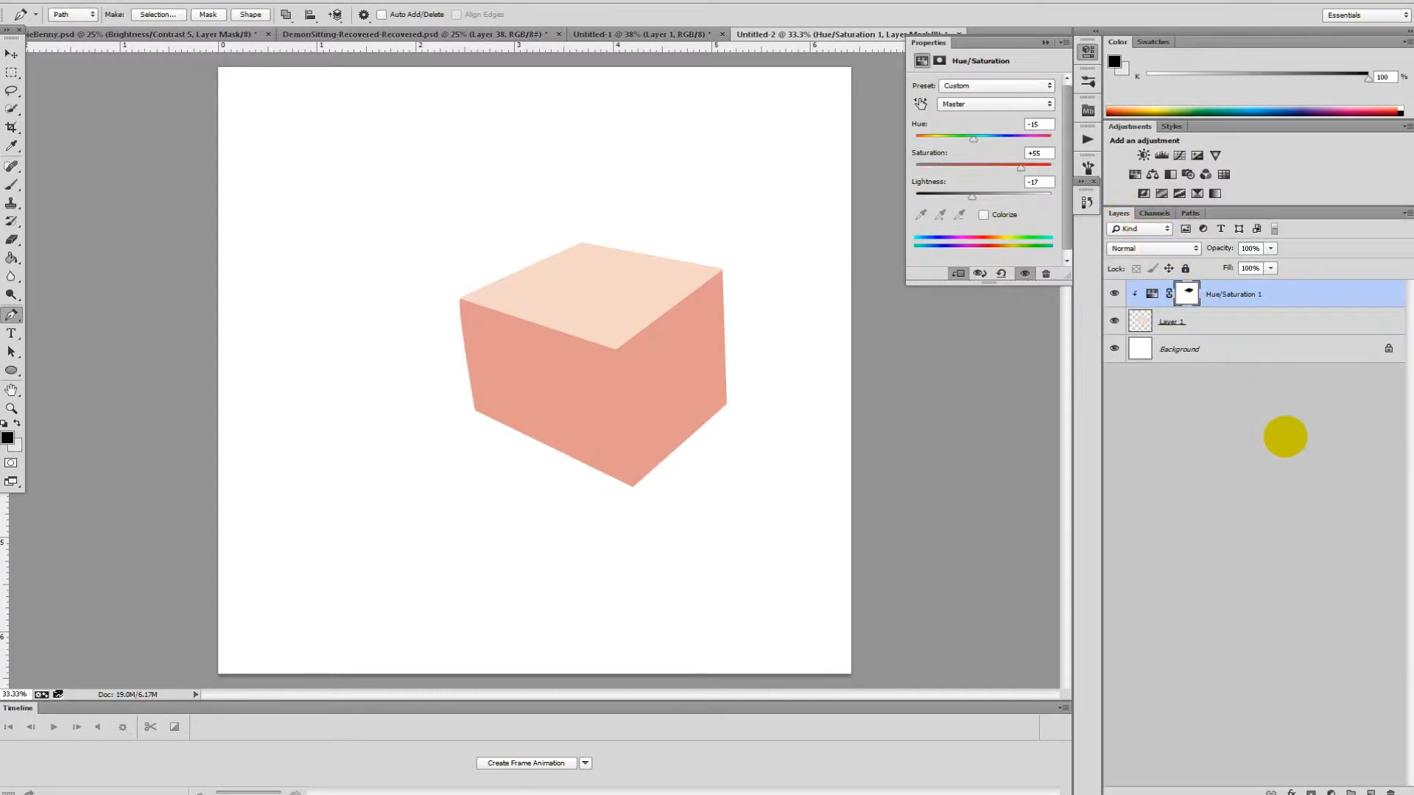
pyautogui.click(1232, 315)
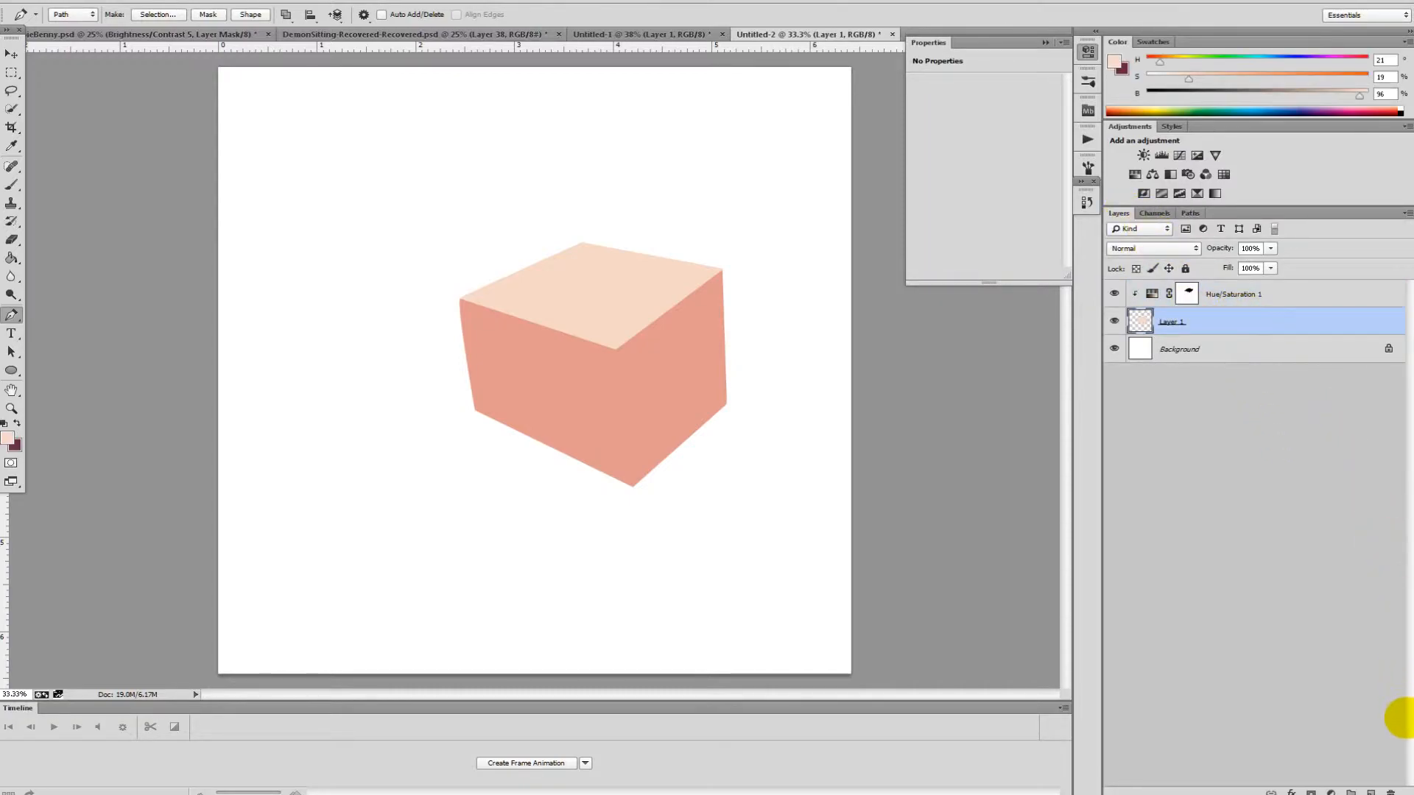
pyautogui.click(1331, 792)
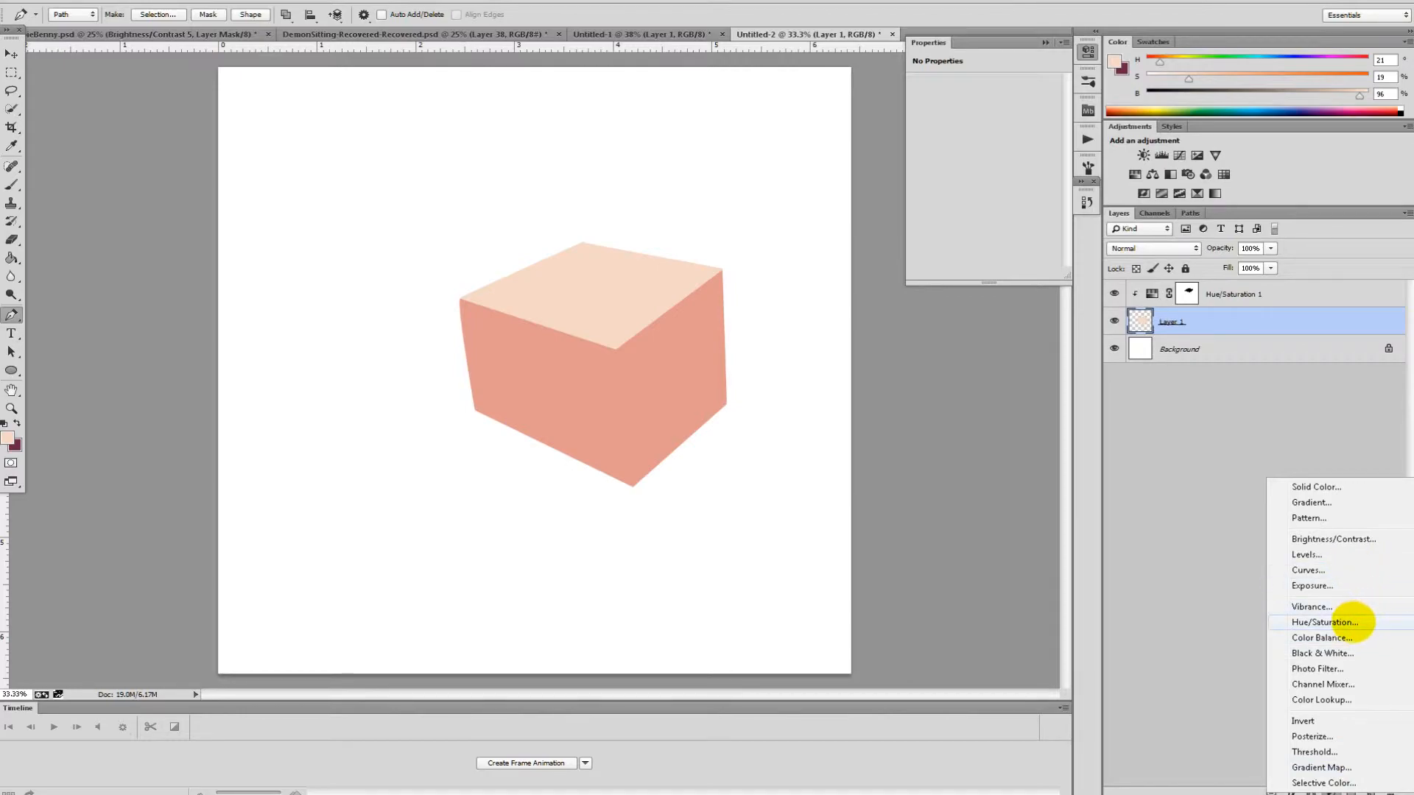
pyautogui.click(1353, 622)
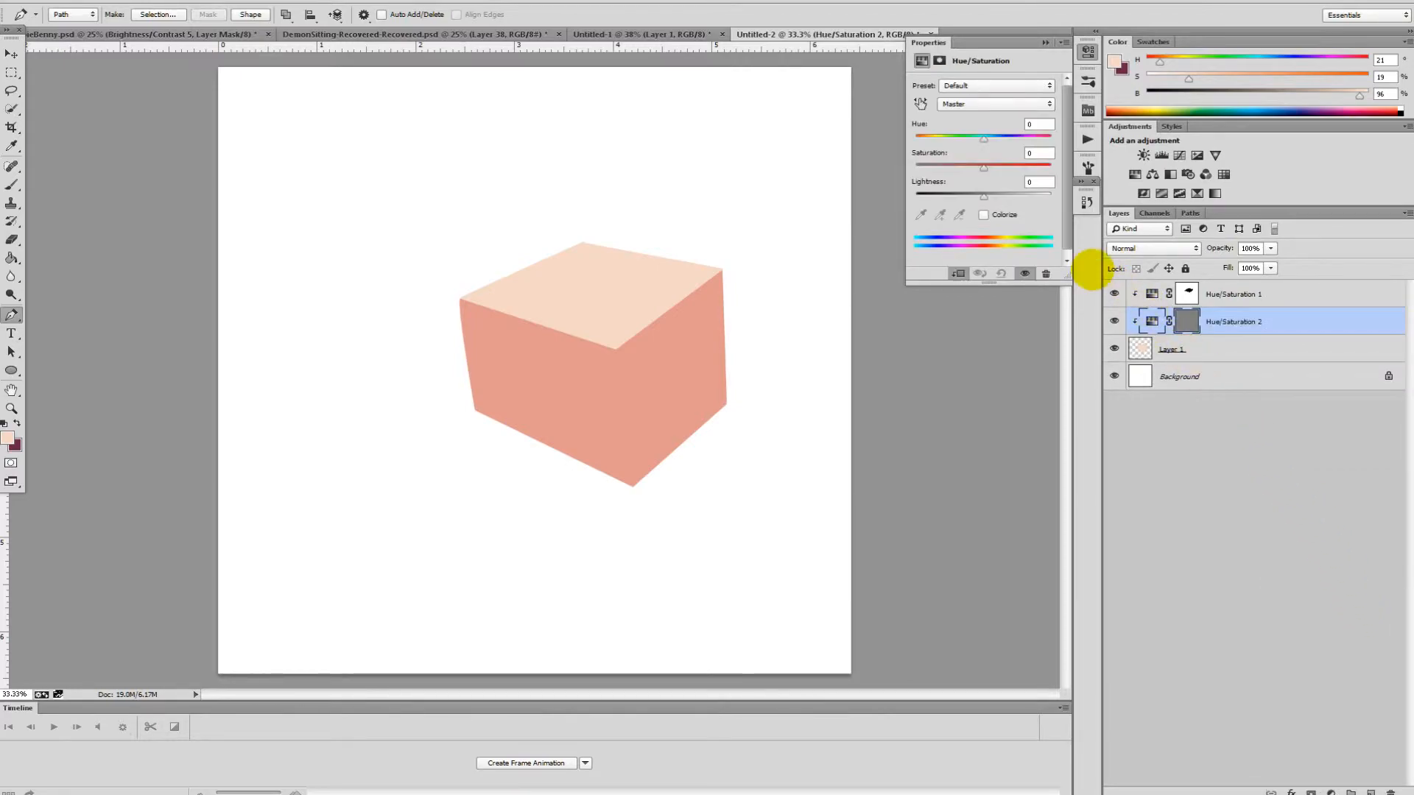
pyautogui.click(982, 195)
pyautogui.moveTo(981, 195); pyautogui.dragTo(958, 196)
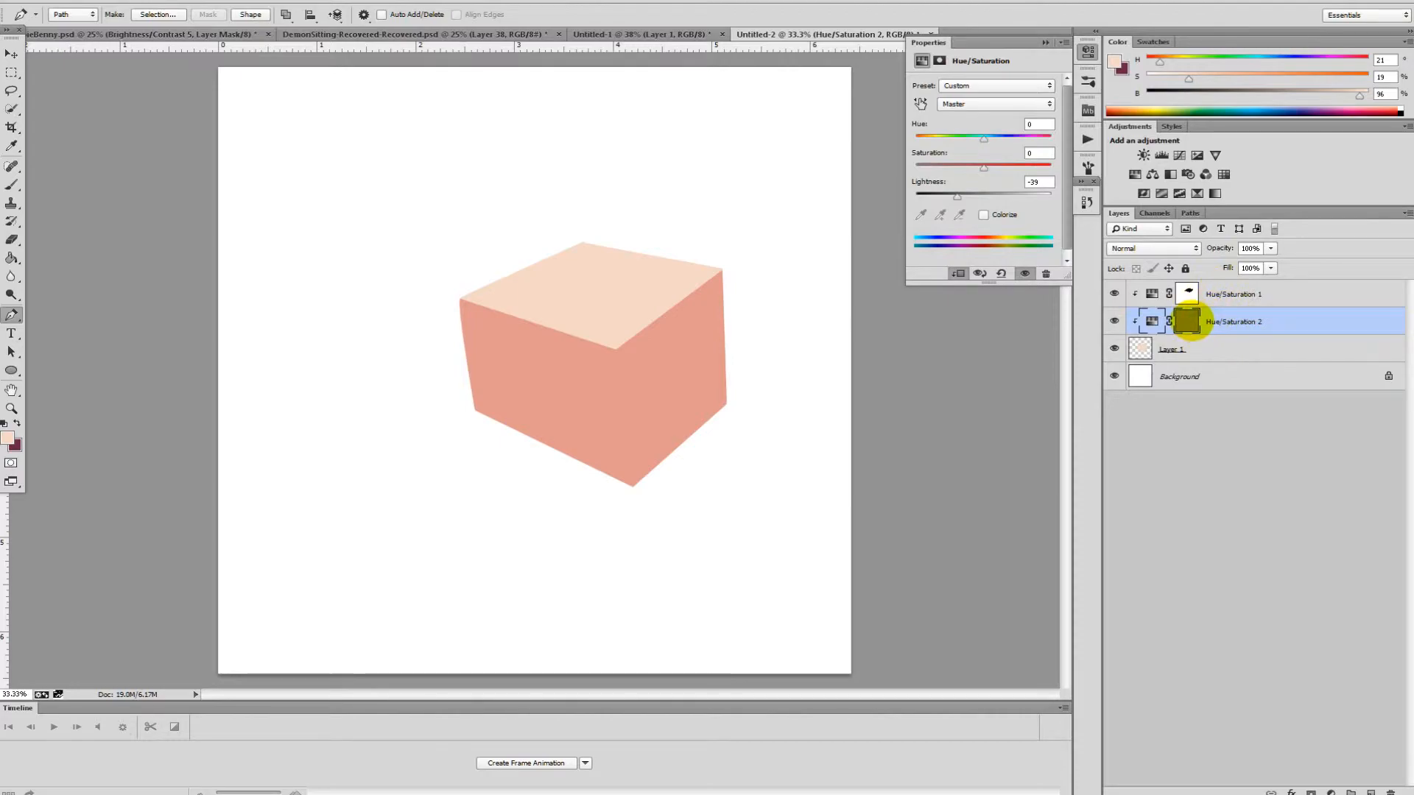
# Rasterize the second adjustment's vector mask and set its Lightness to -52
pyautogui.rightClick(1187, 321)
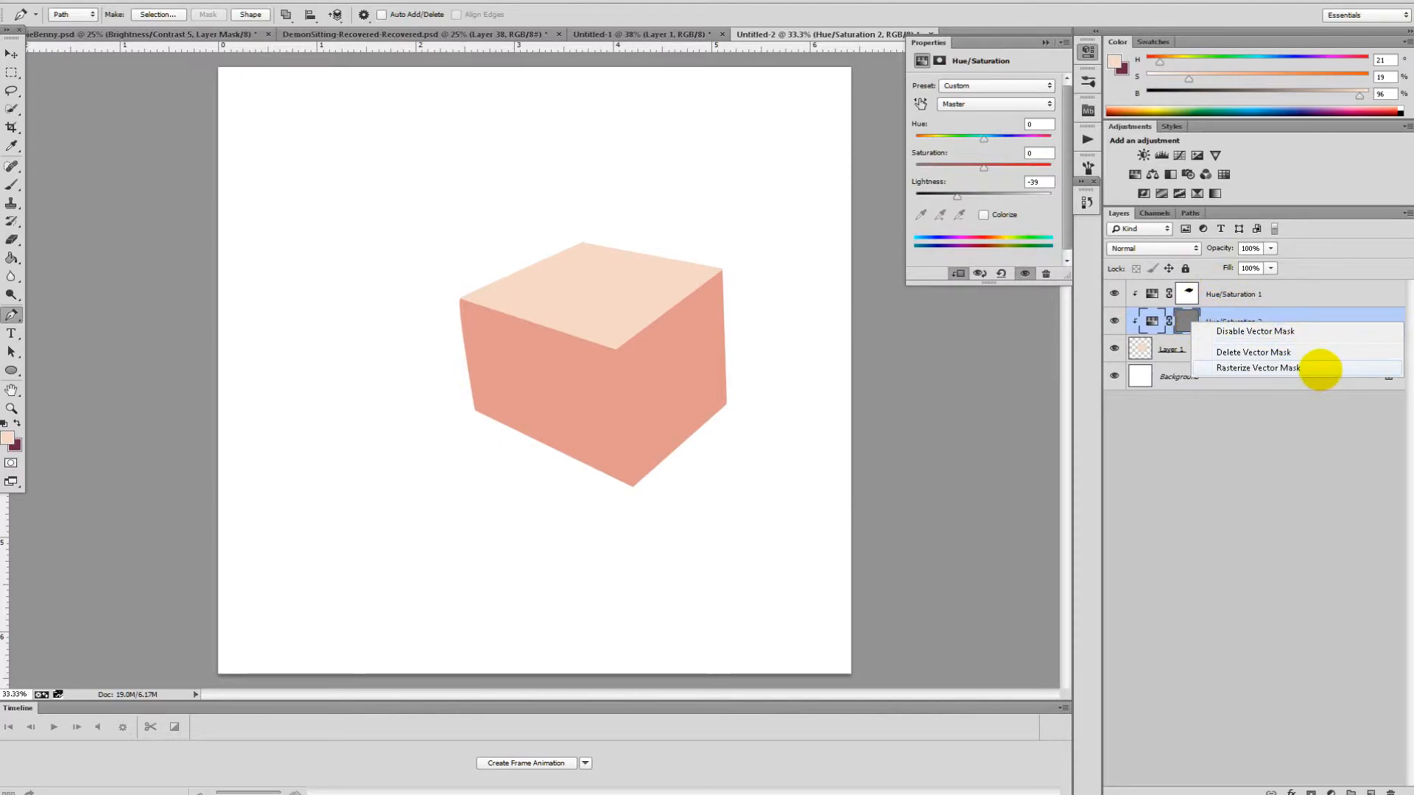
pyautogui.click(1316, 369)
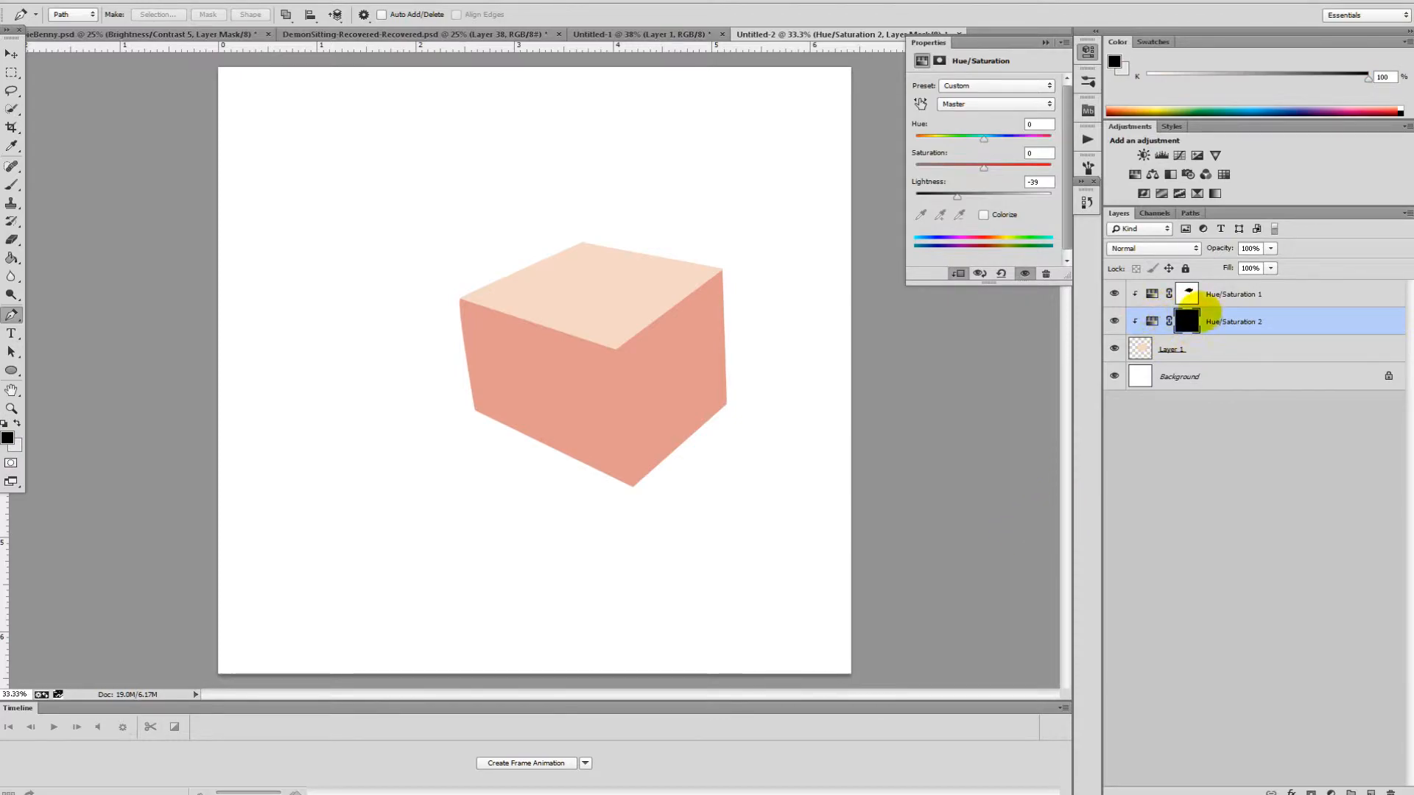
pyautogui.moveTo(959, 197); pyautogui.dragTo(949, 196)
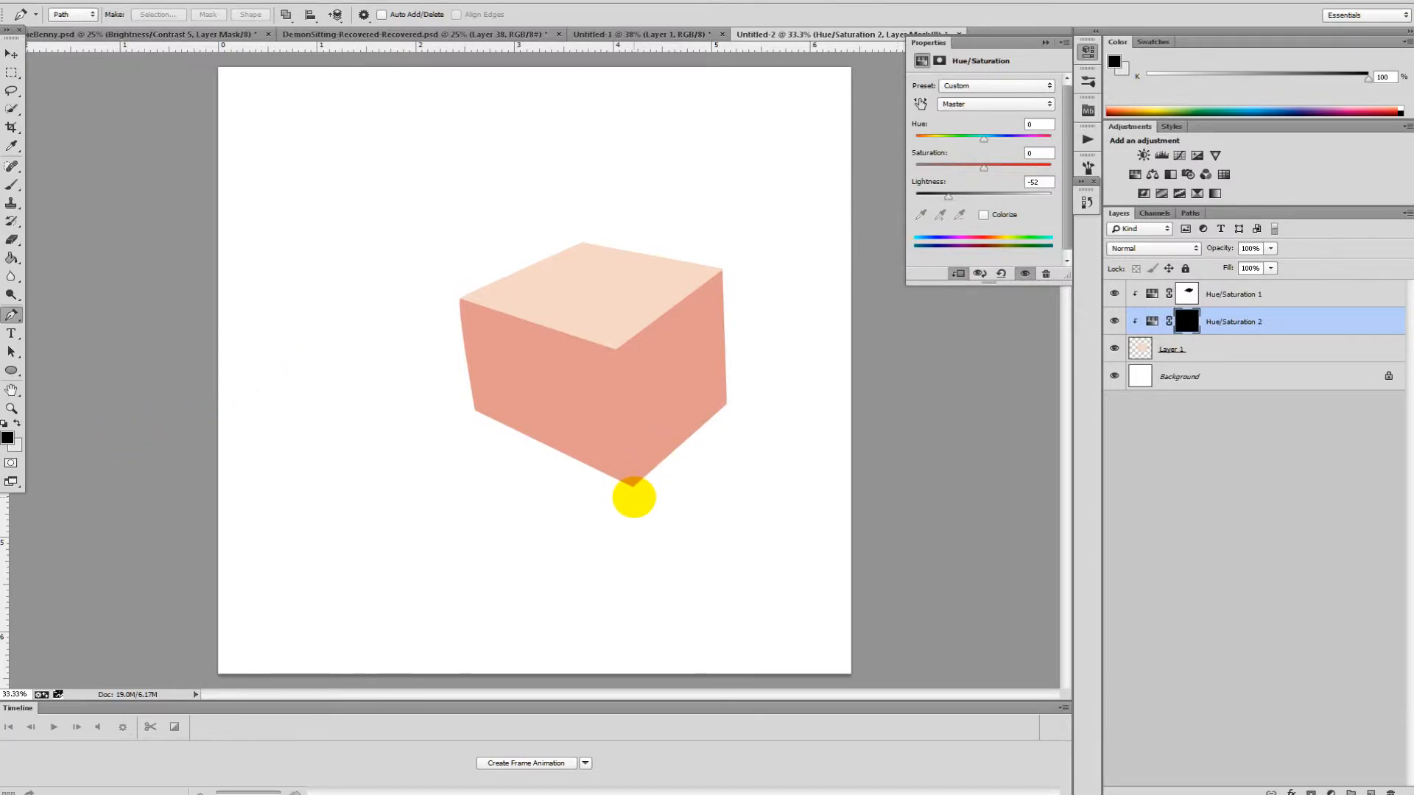
# Draw a closed four-point Pen tool path around the box's right face, extending slightly past its outer edges
pyautogui.click(634, 498)
pyautogui.click(616, 349)
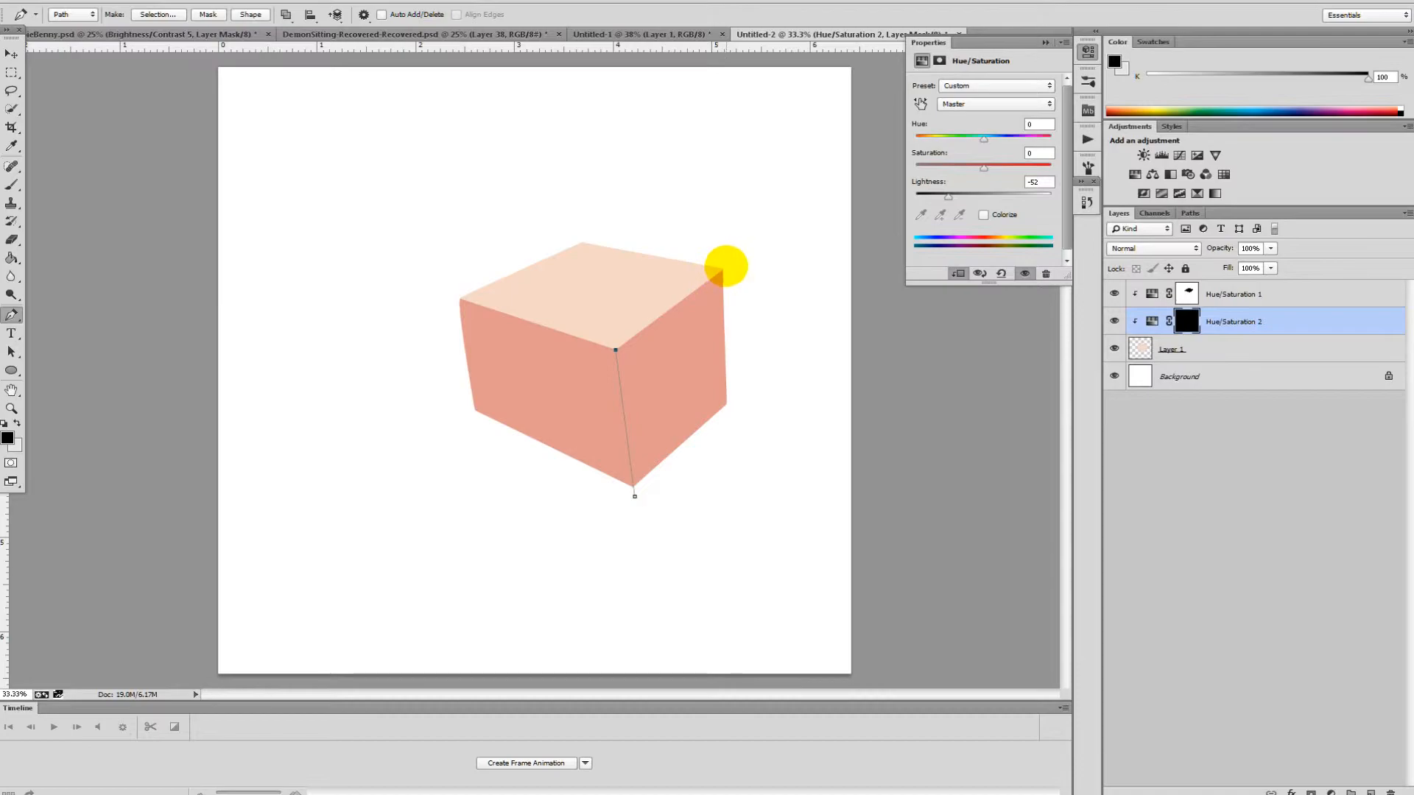
pyautogui.moveTo(726, 266); pyautogui.dragTo(745, 418)
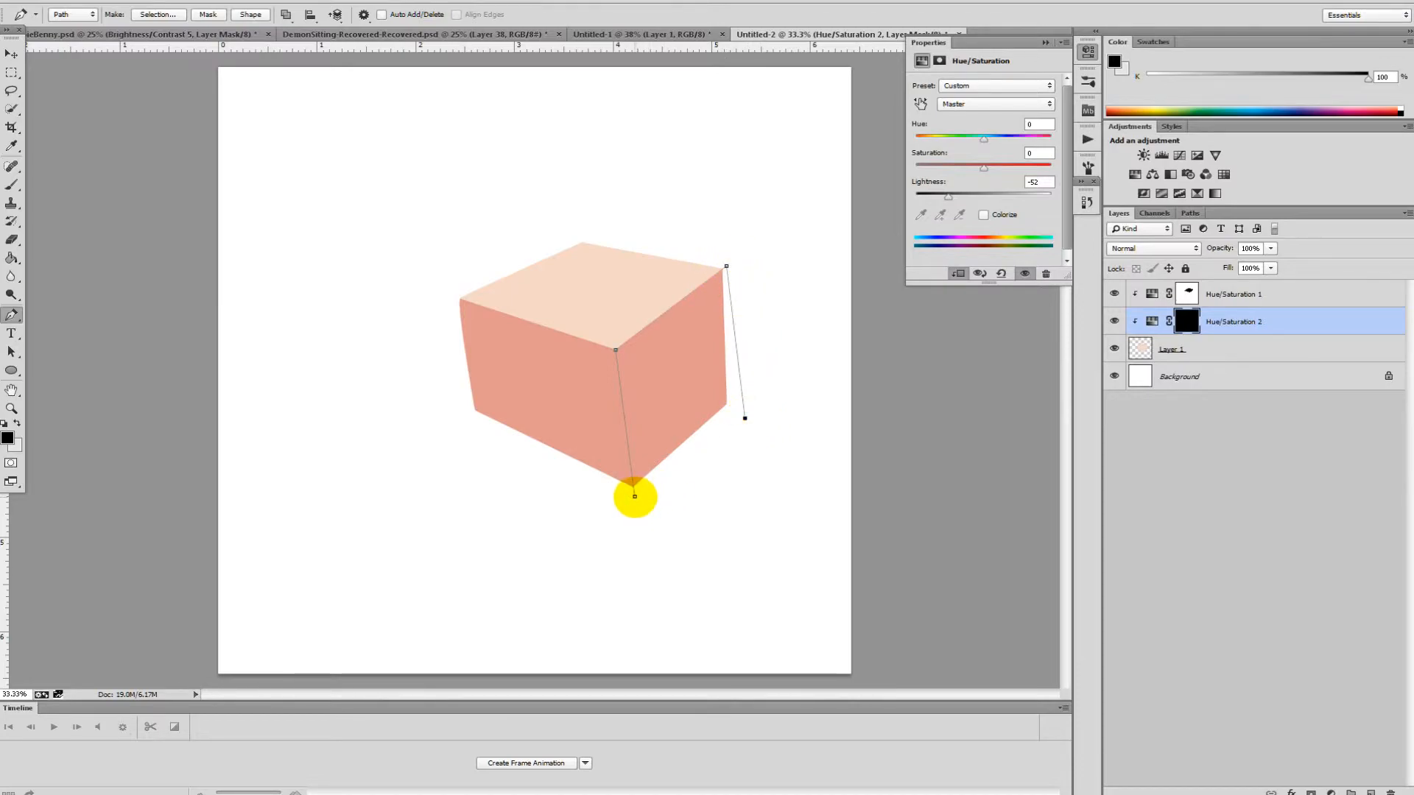
pyautogui.click(634, 497)
# Swap the foreground and background colours, fill the right-face path on the Hue/Saturation 2 mask, and create a new empty path
pyautogui.click(1191, 213)
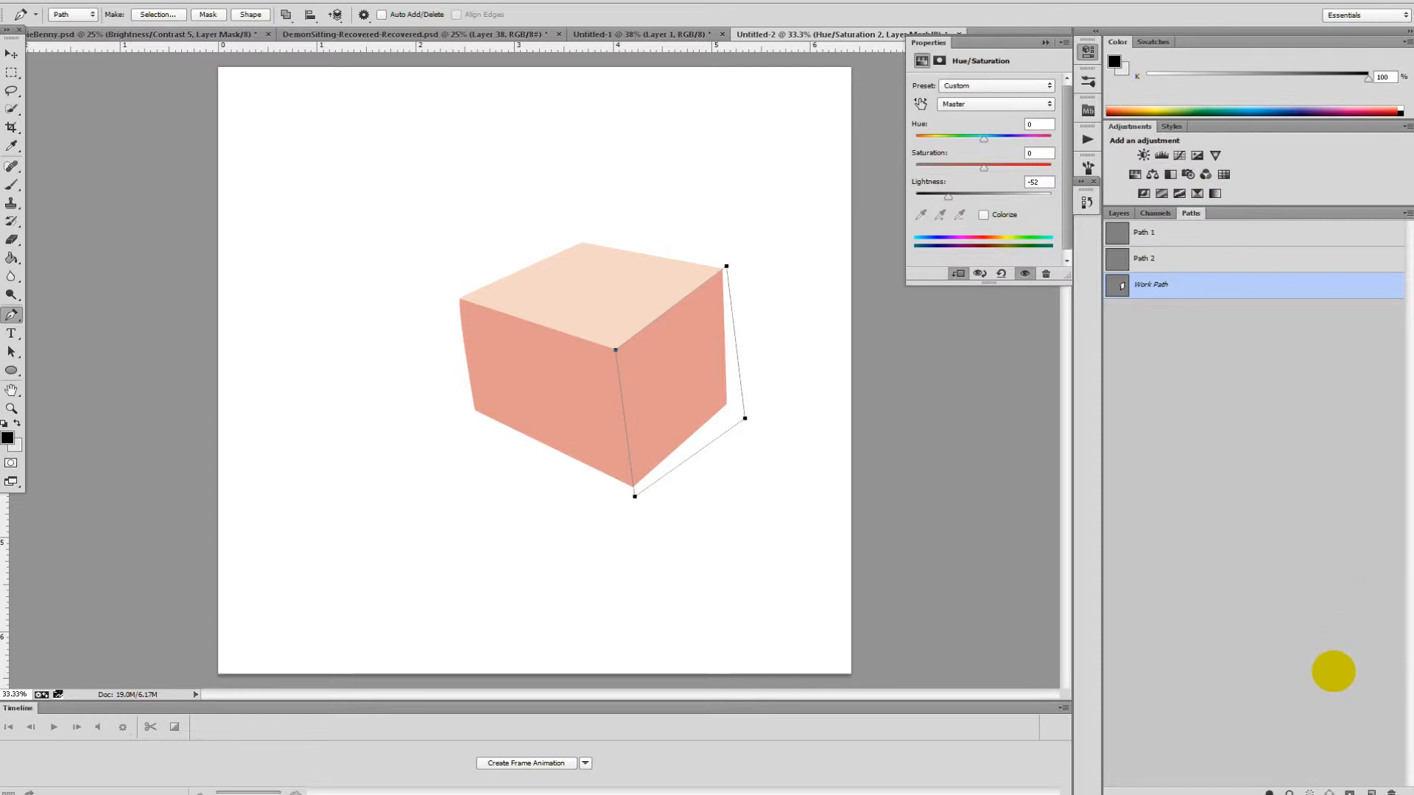
pyautogui.press('x')
pyautogui.click(1270, 793)
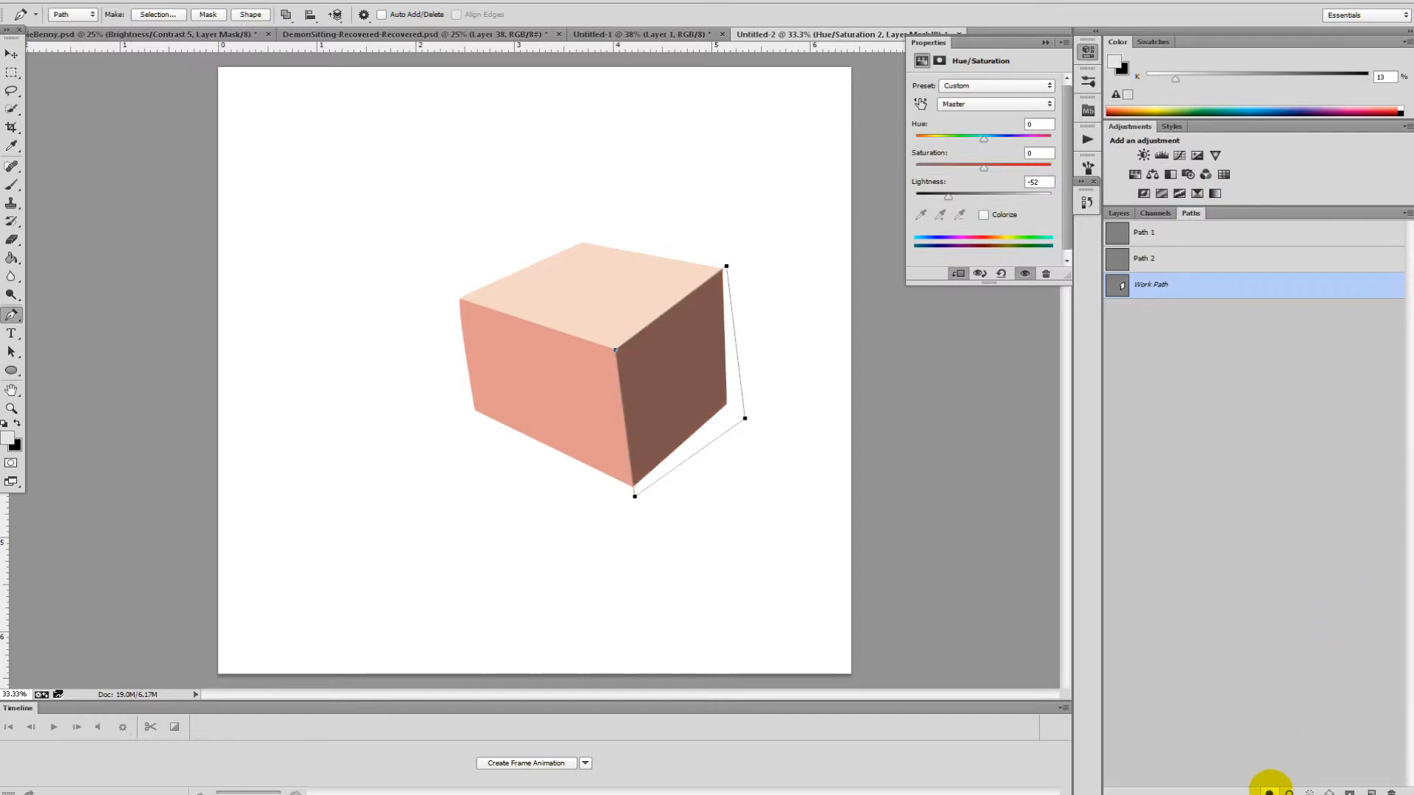
pyautogui.click(1371, 793)
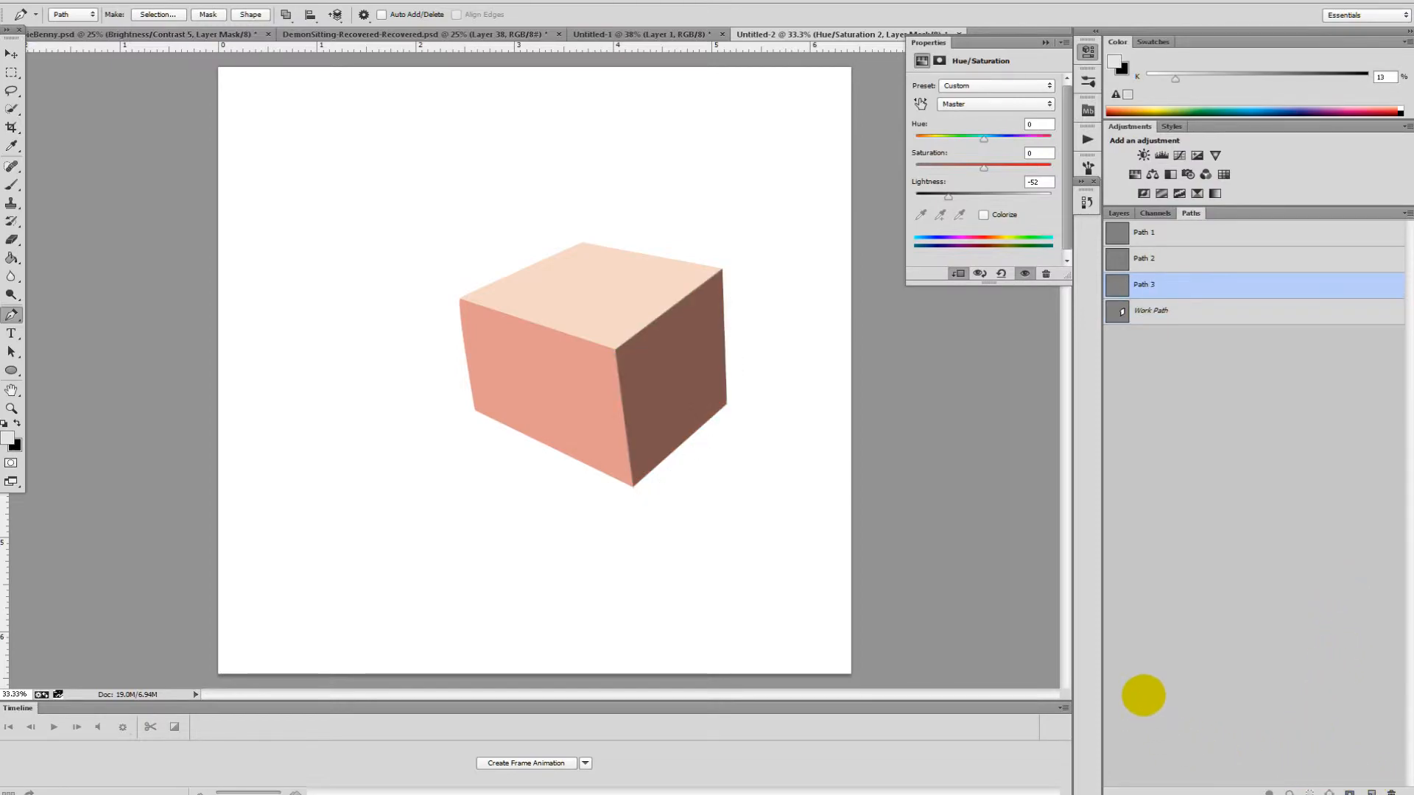
# Change the Hue/Saturation 1 adjustment to Hue -28, Saturation +52 and Lightness -22
pyautogui.click(1119, 213)
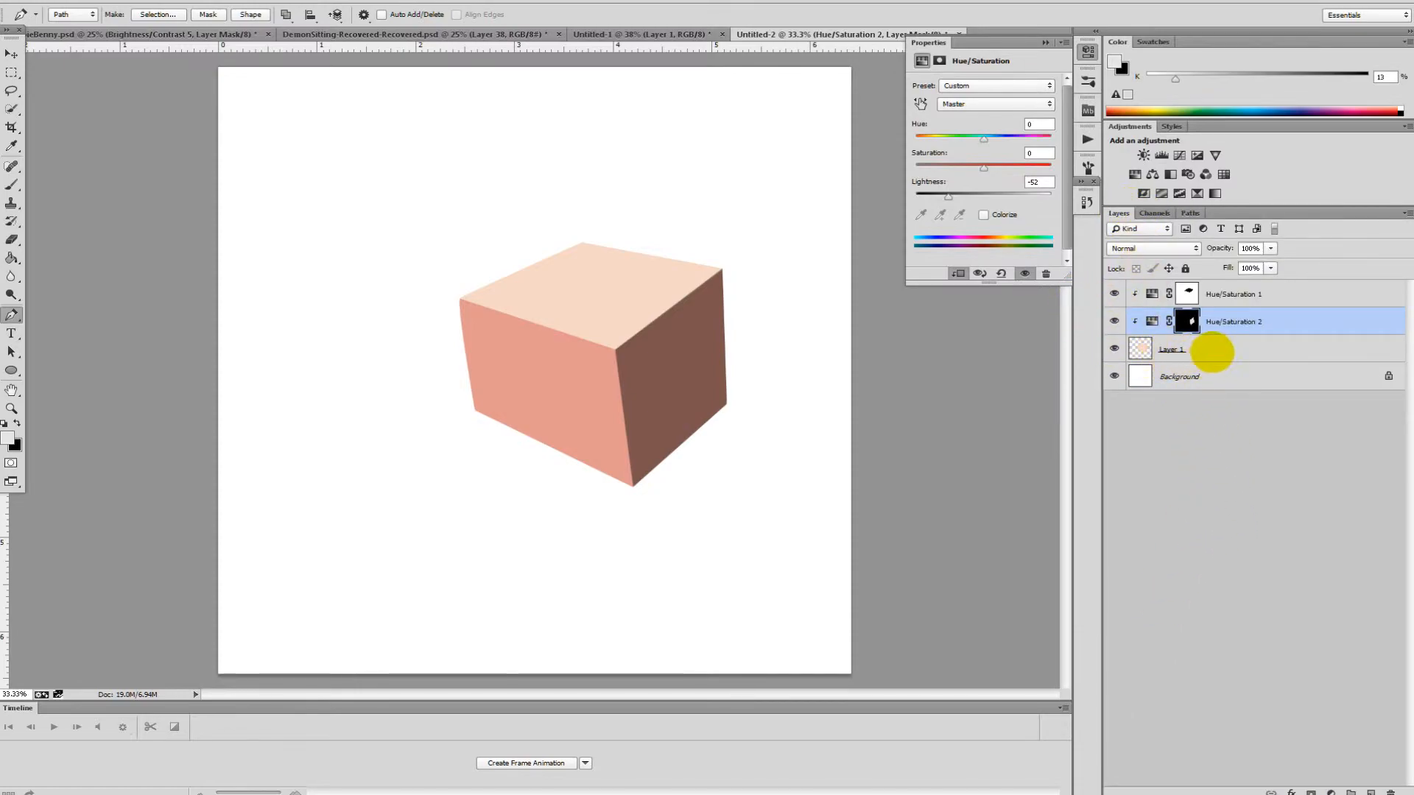
pyautogui.click(1189, 293)
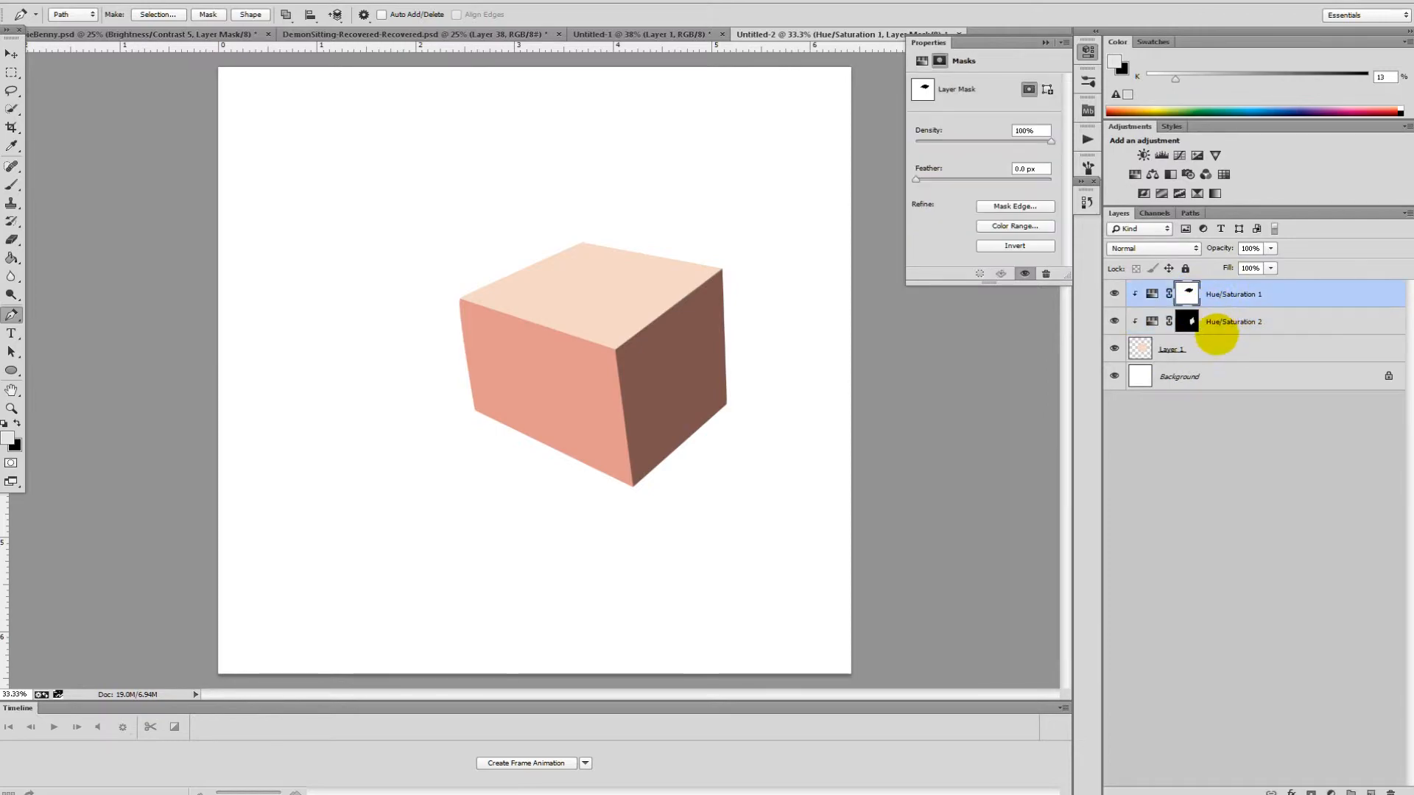
pyautogui.click(1152, 293)
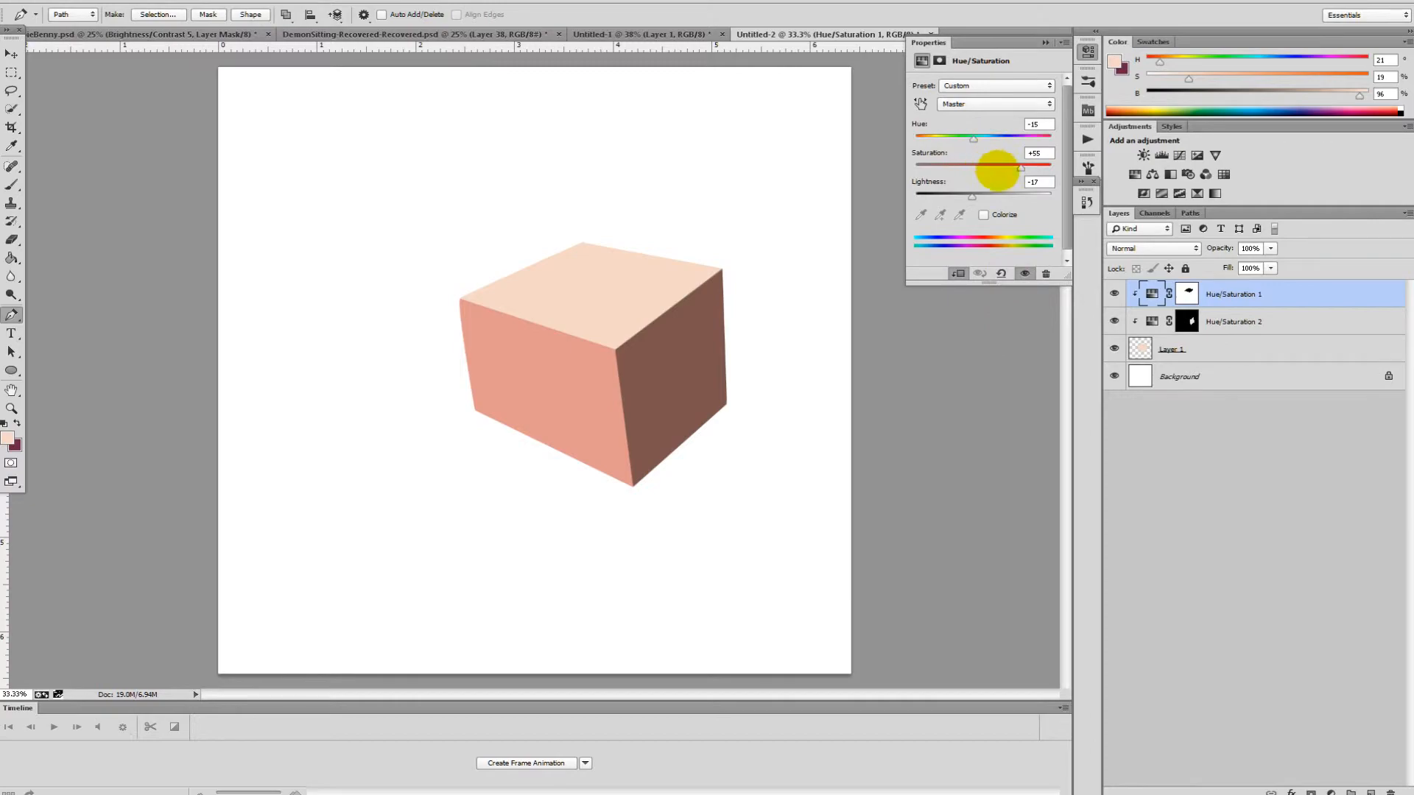
pyautogui.moveTo(967, 197)
pyautogui.mouseDown()
pyautogui.moveTo(937, 196)
pyautogui.moveTo(968, 196)
pyautogui.mouseUp()
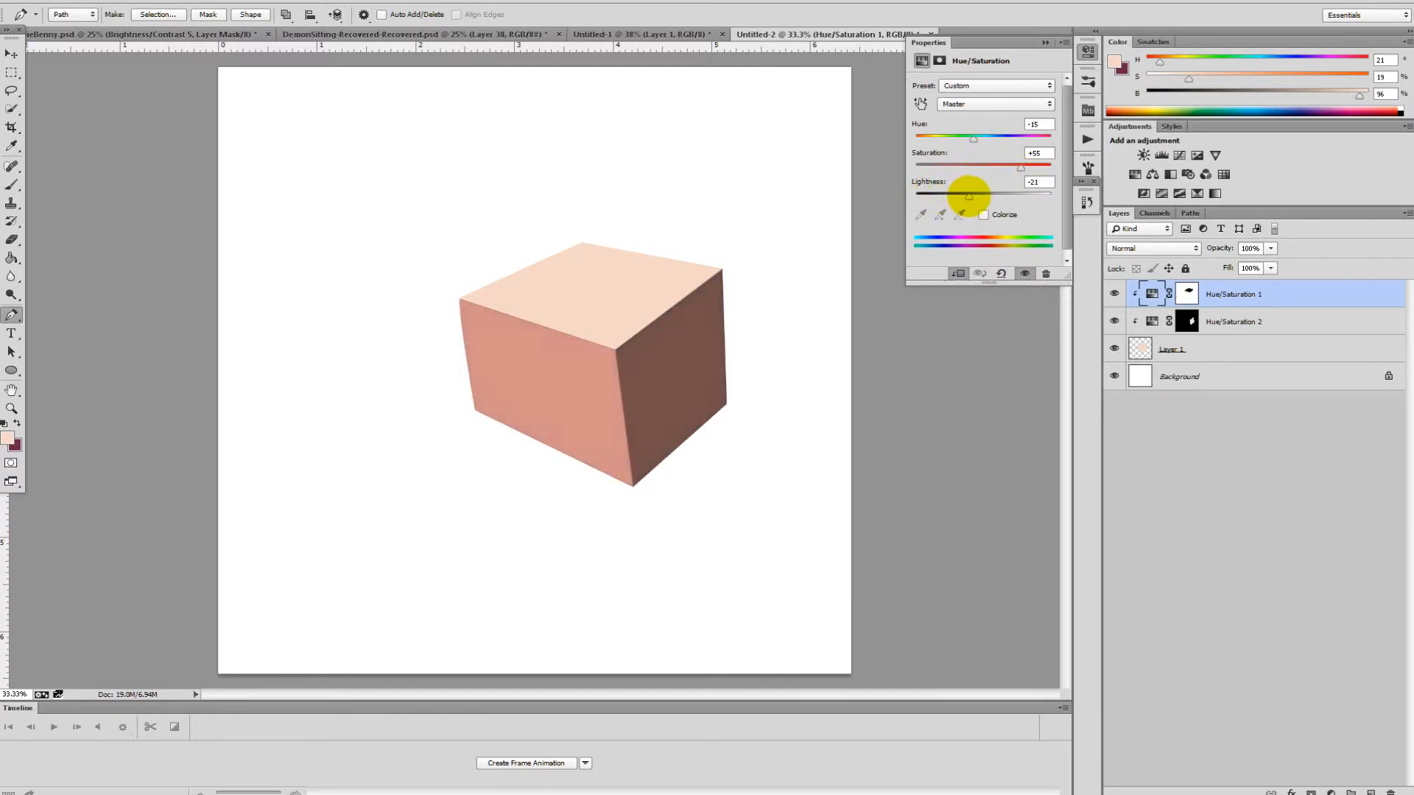
pyautogui.moveTo(979, 138); pyautogui.dragTo(1018, 167)
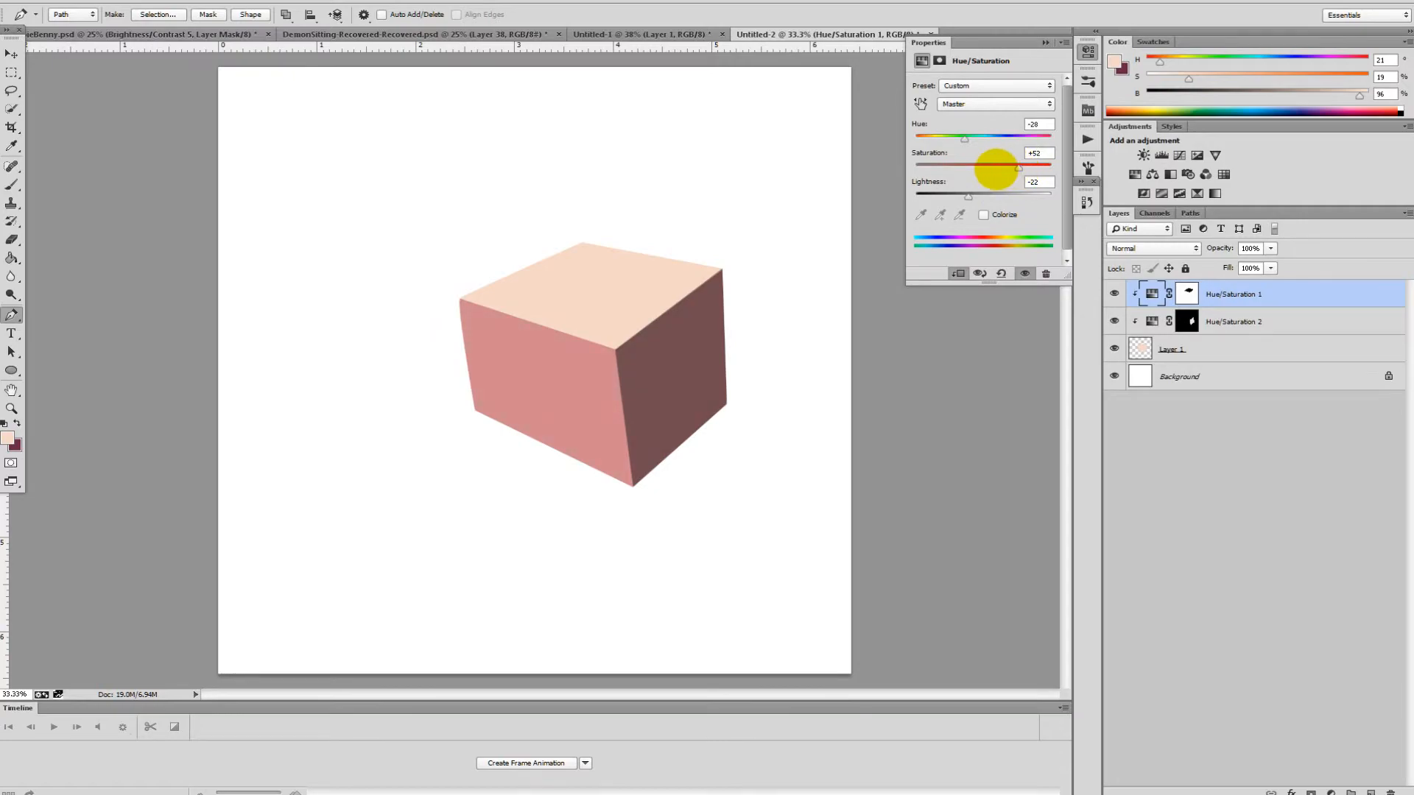